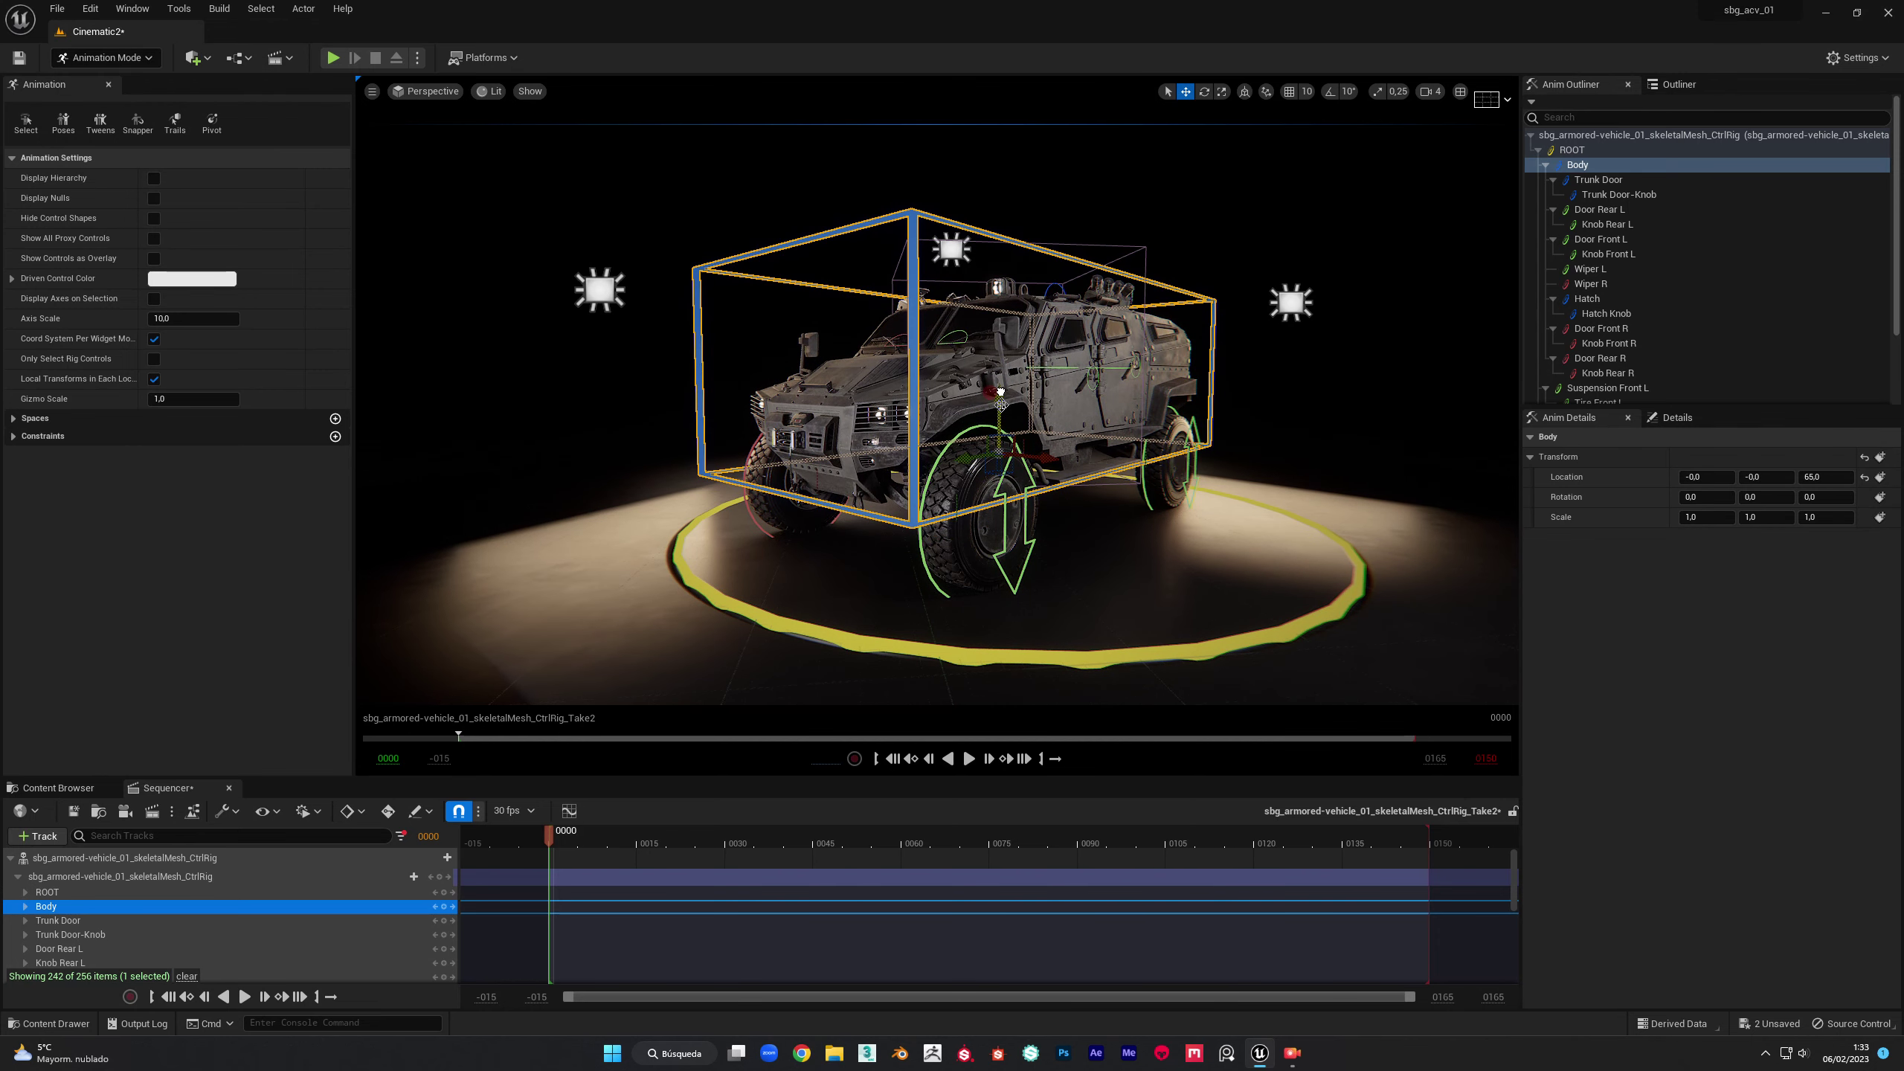
# Step: Nudge the Body control up in Z, then undo back to its original Z of 56.578211
pyautogui.moveTo(1003, 411); pyautogui.dragTo(1003, 408)
pyautogui.hotkey('ctrl', 'z')
pyautogui.moveTo(1005, 404); pyautogui.dragTo(1002, 417, button='right')
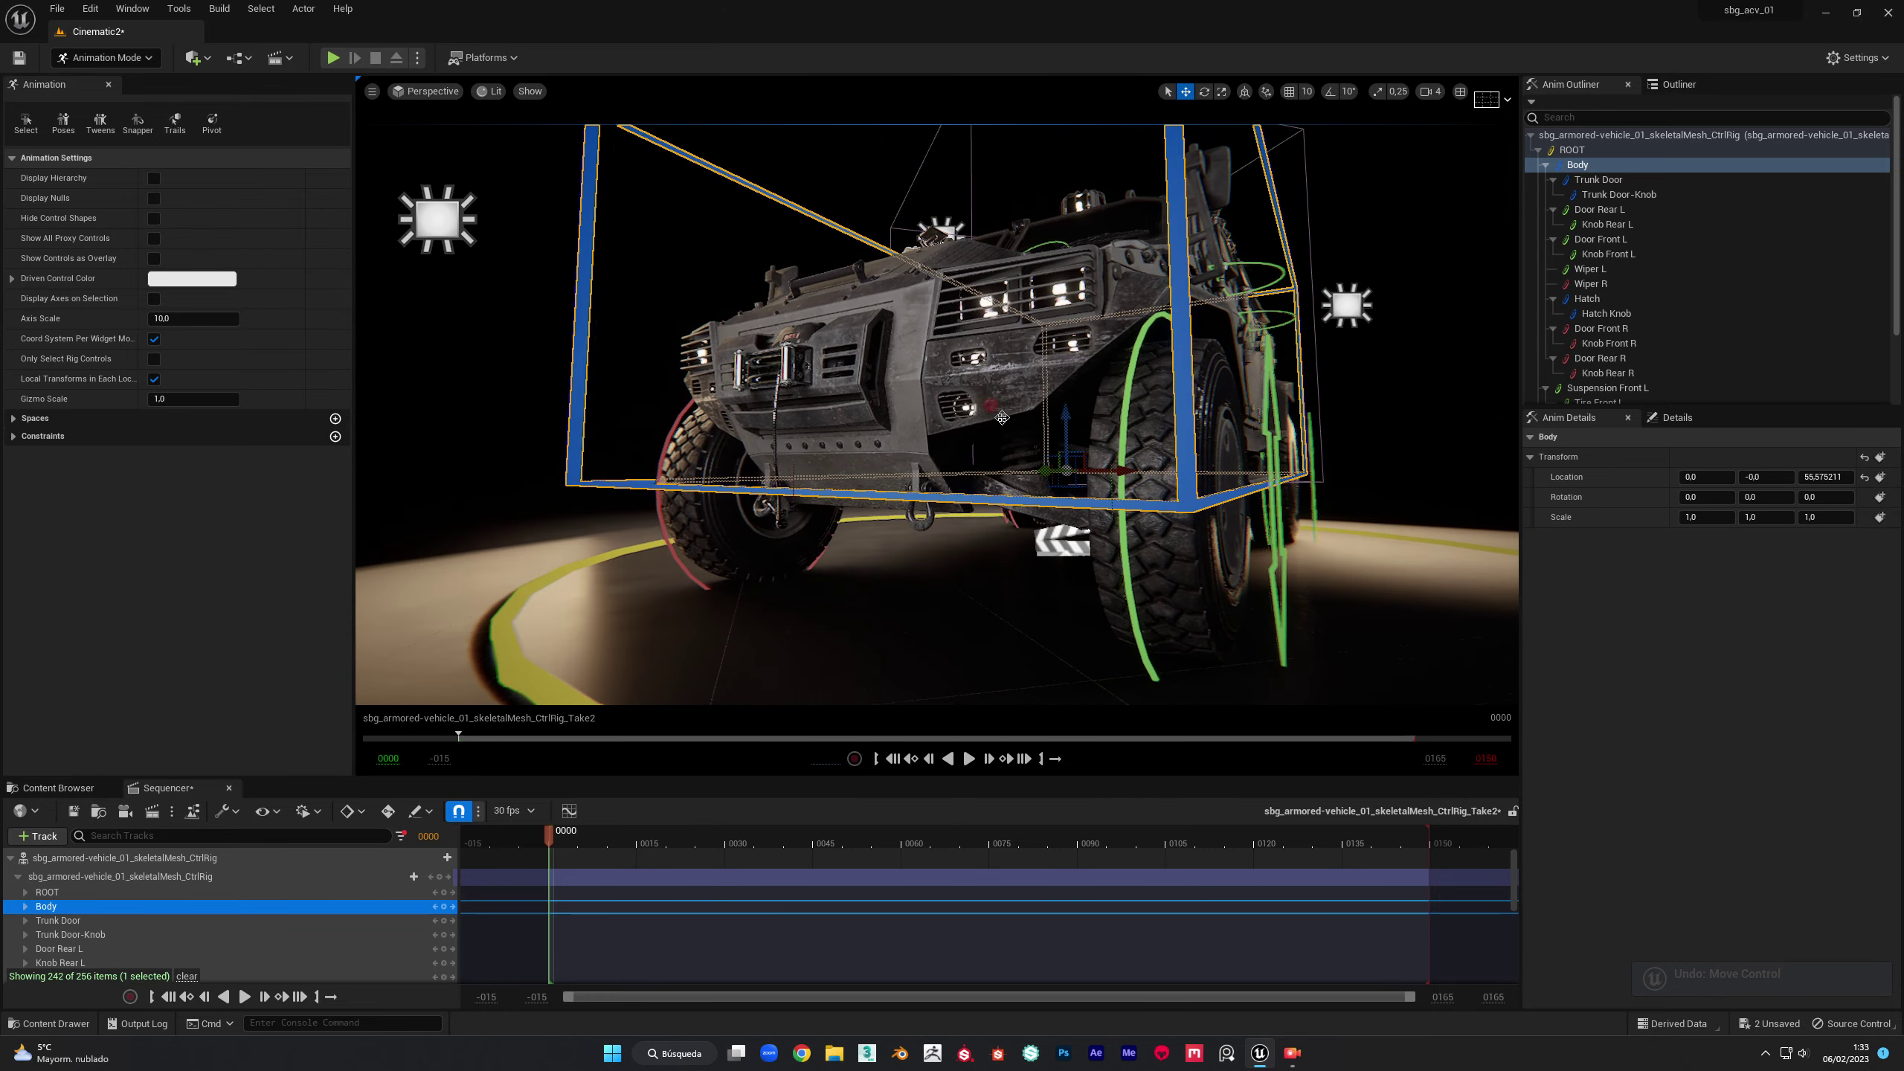
pyautogui.keyDown('alt'); pyautogui.moveTo(1002, 417); pyautogui.dragTo(923, 428); pyautogui.keyUp('alt')
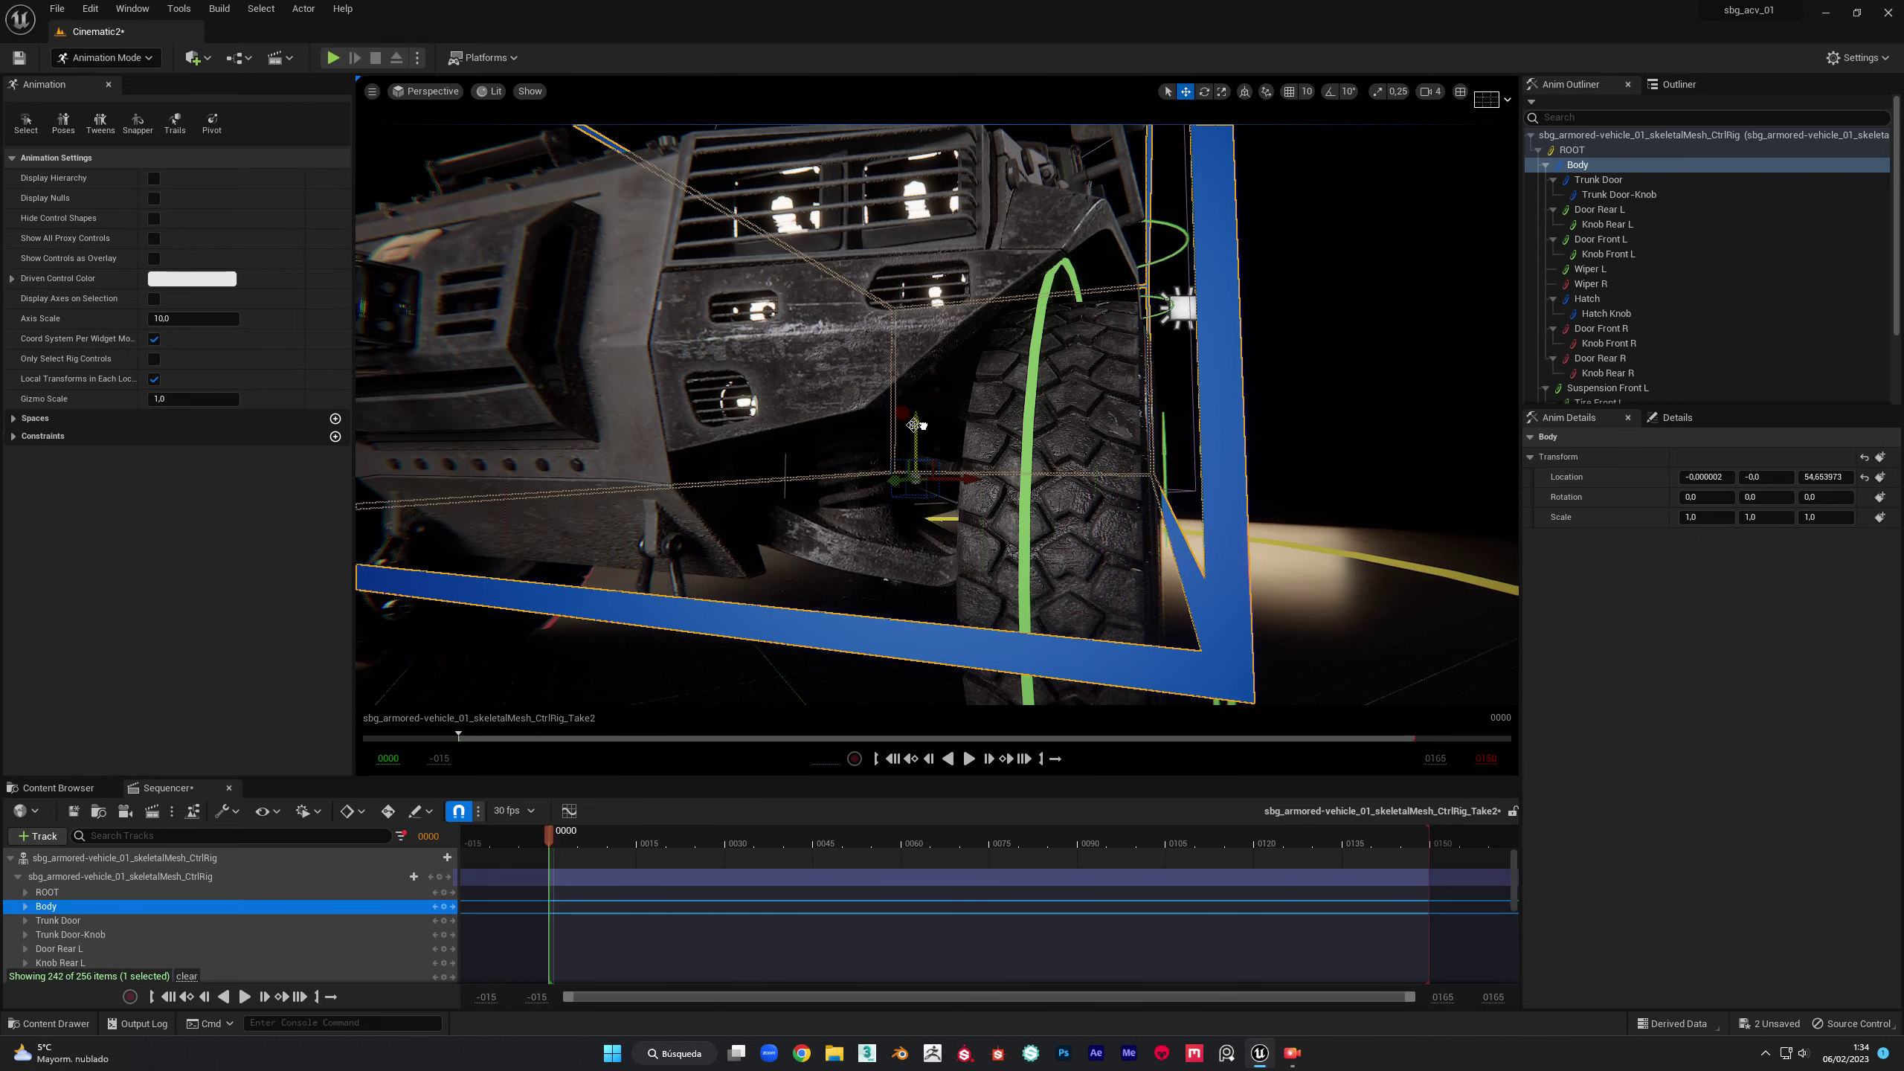
pyautogui.hotkey('ctrl', 'z')
pyautogui.scroll(-8, 974, 433)
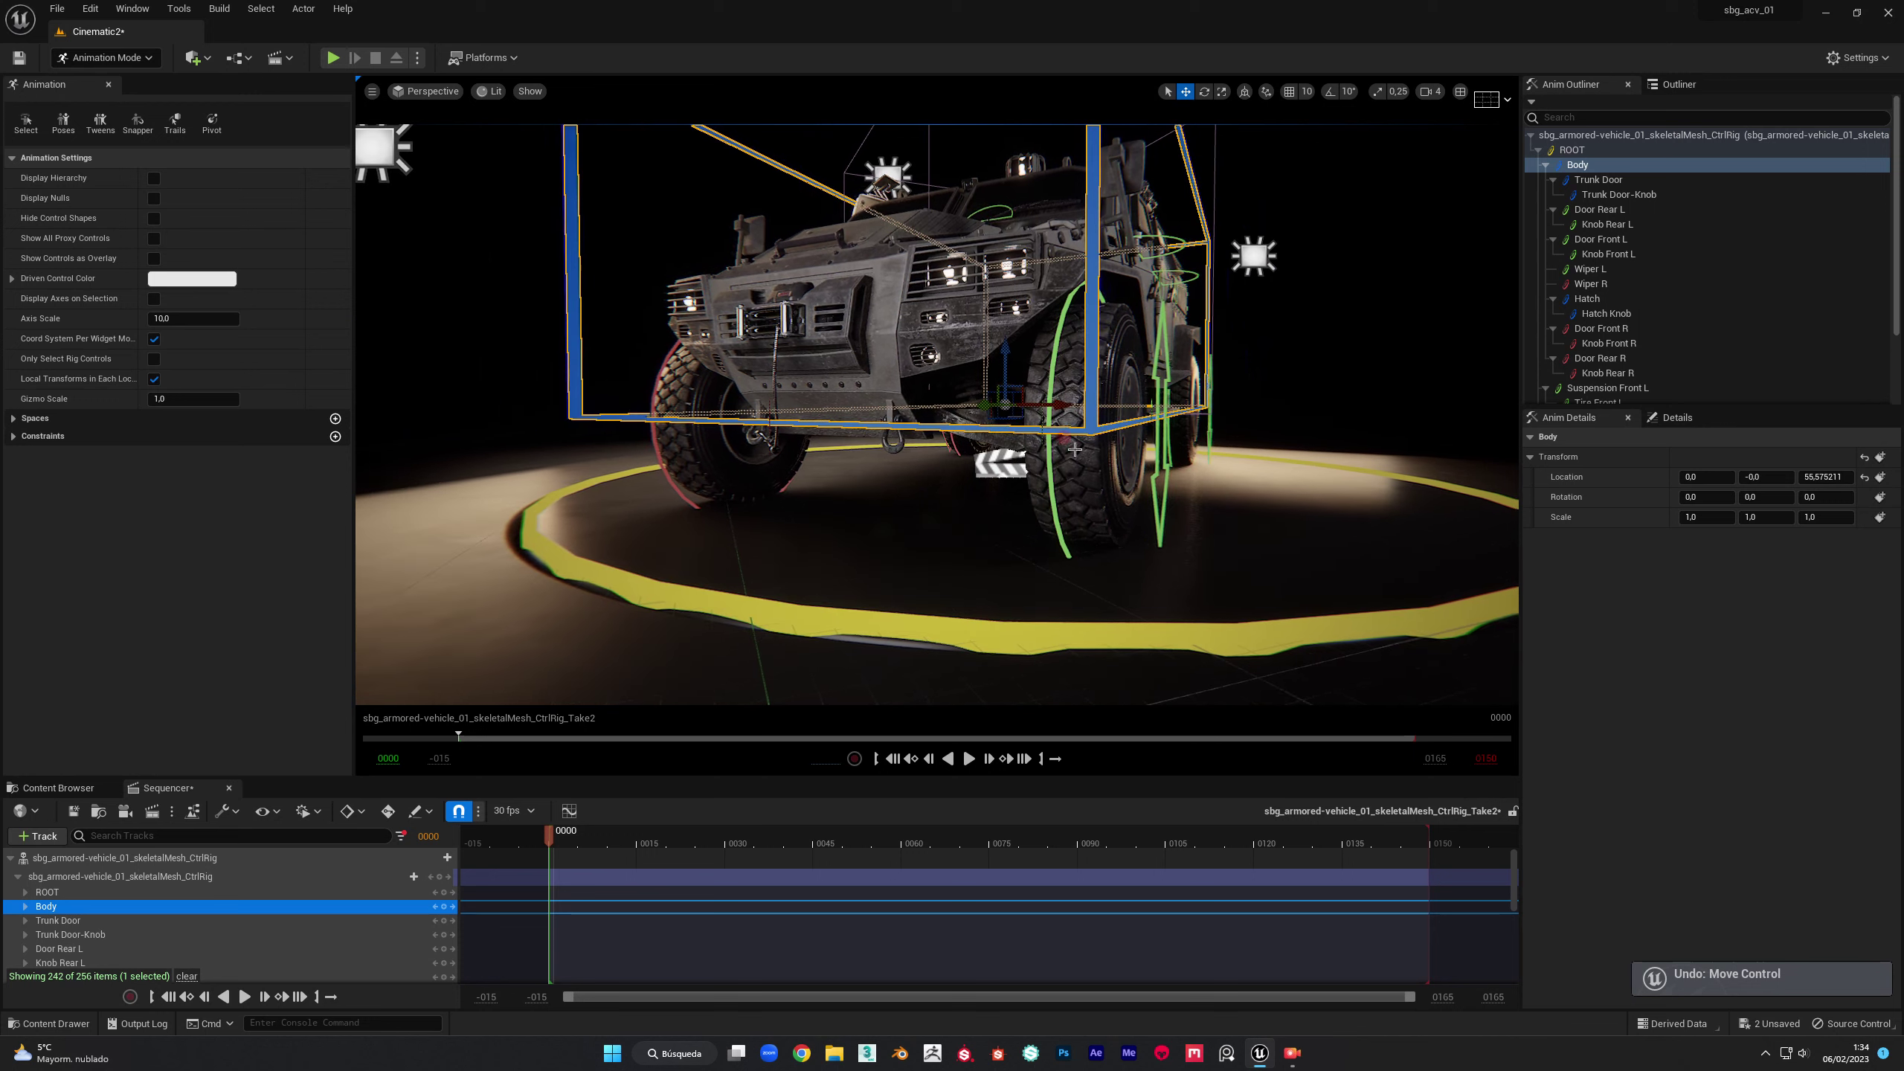
pyautogui.click(1151, 476)
pyautogui.keyDown('alt'); pyautogui.moveTo(1154, 475); pyautogui.dragTo(1156, 474); pyautogui.keyUp('alt')
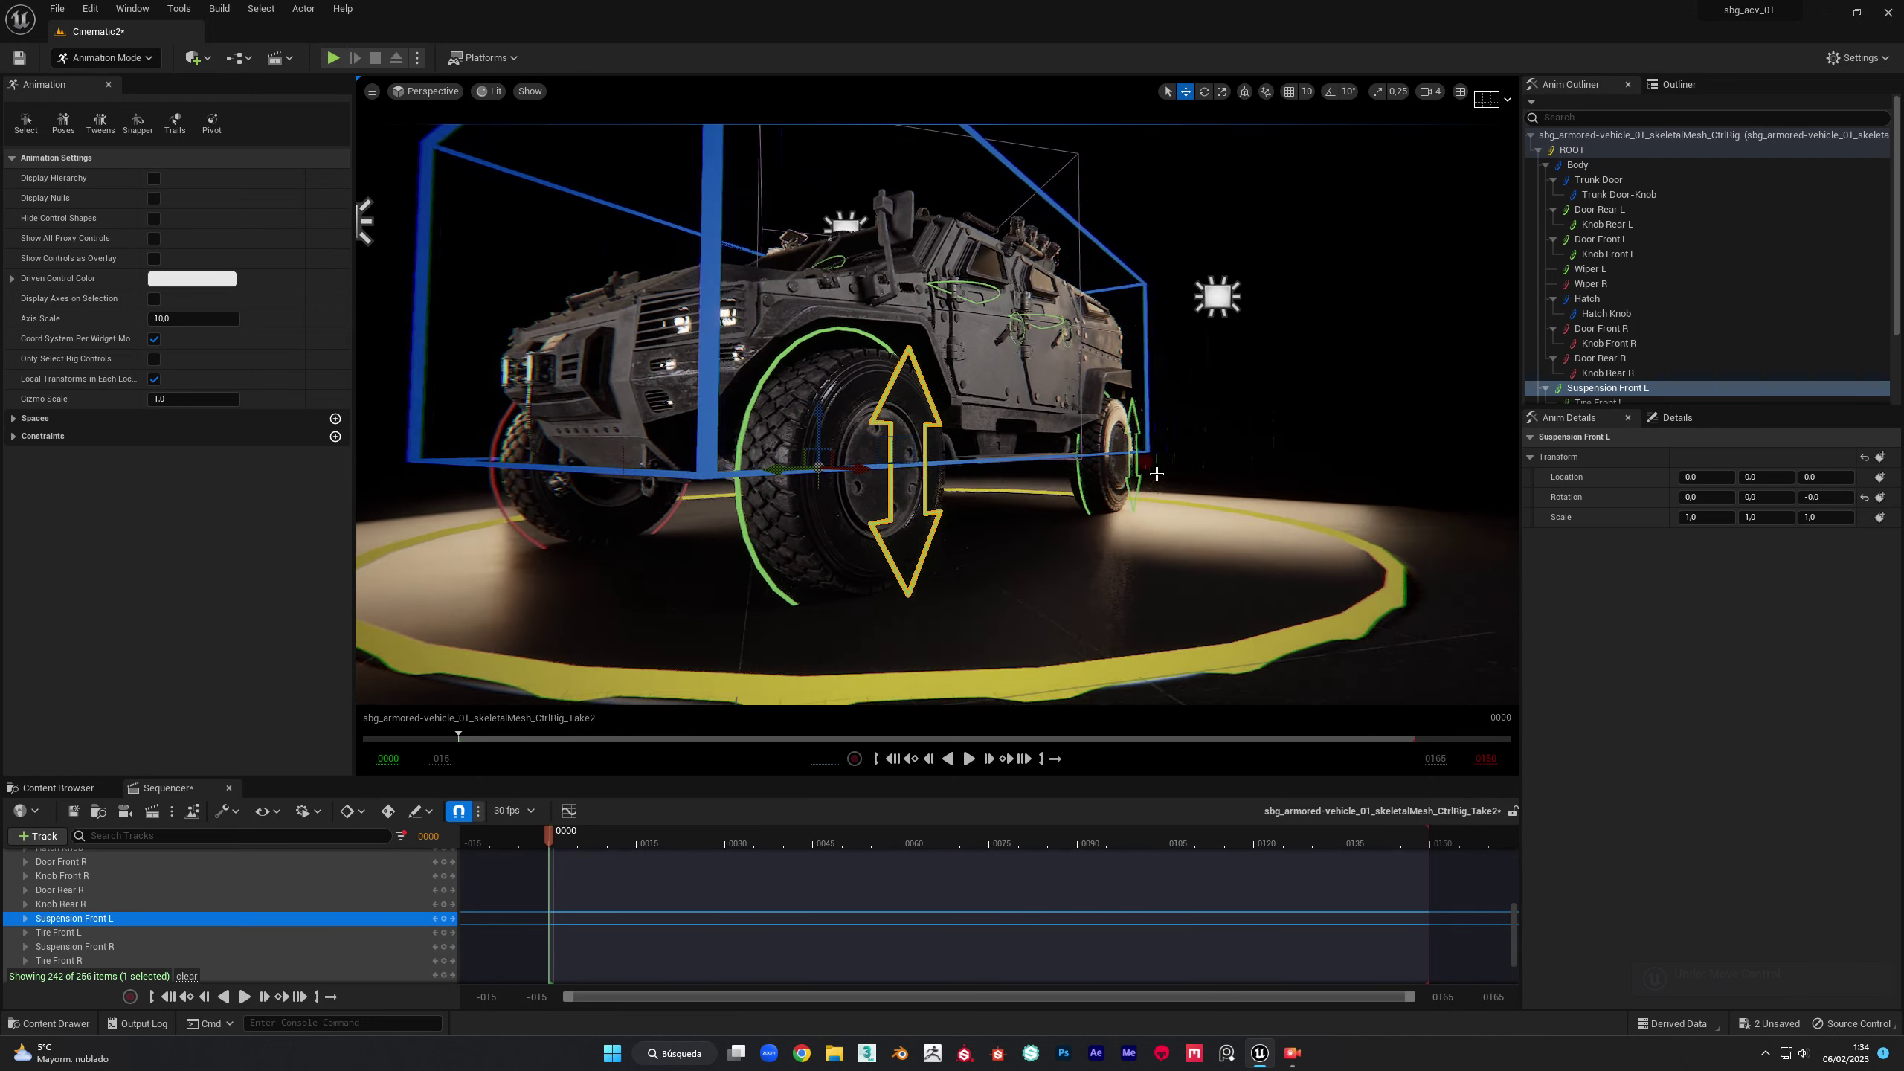
pyautogui.moveTo(941, 478)
pyautogui.mouseDown()
pyautogui.moveTo(945, 454)
pyautogui.moveTo(959, 469)
pyautogui.mouseUp()
pyautogui.hotkey('ctrl', 'z')
pyautogui.press('f')
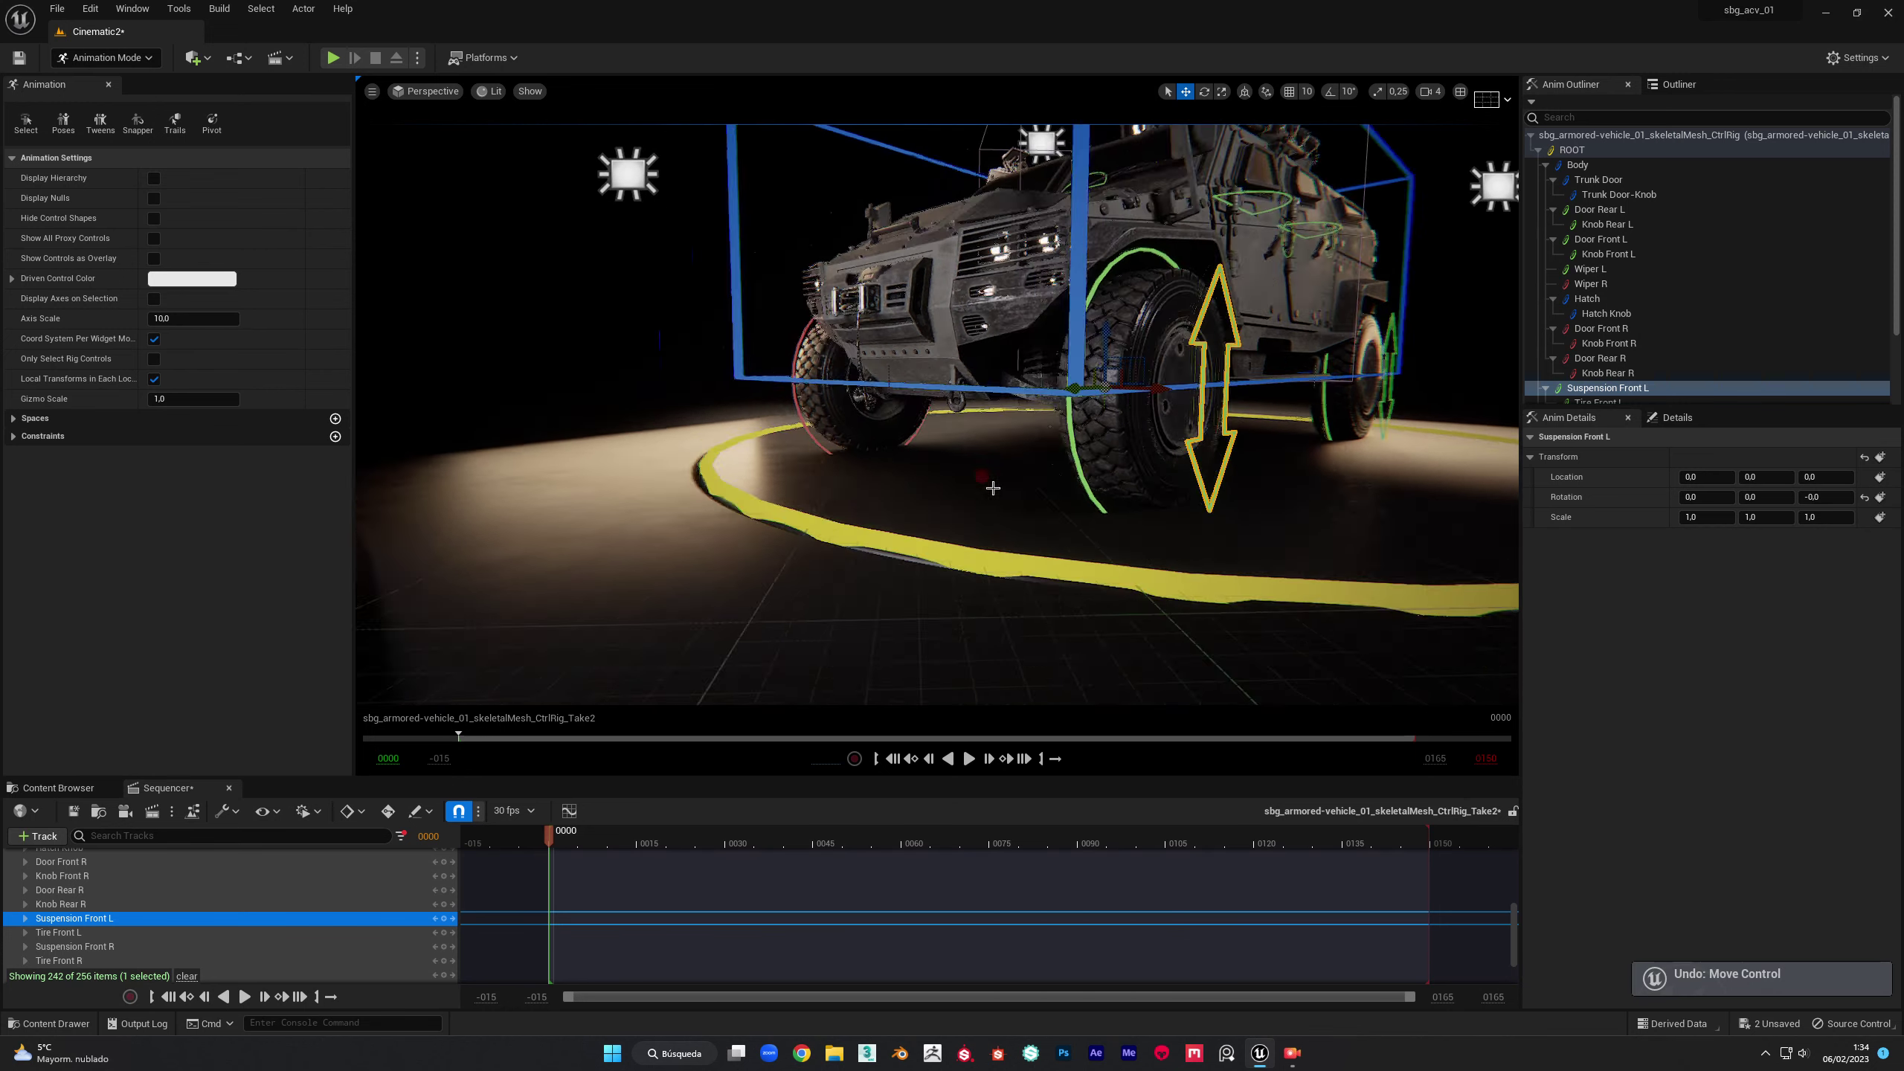
pyautogui.keyDown('alt'); pyautogui.moveTo(992, 487); pyautogui.dragTo(992, 488); pyautogui.keyUp('alt')
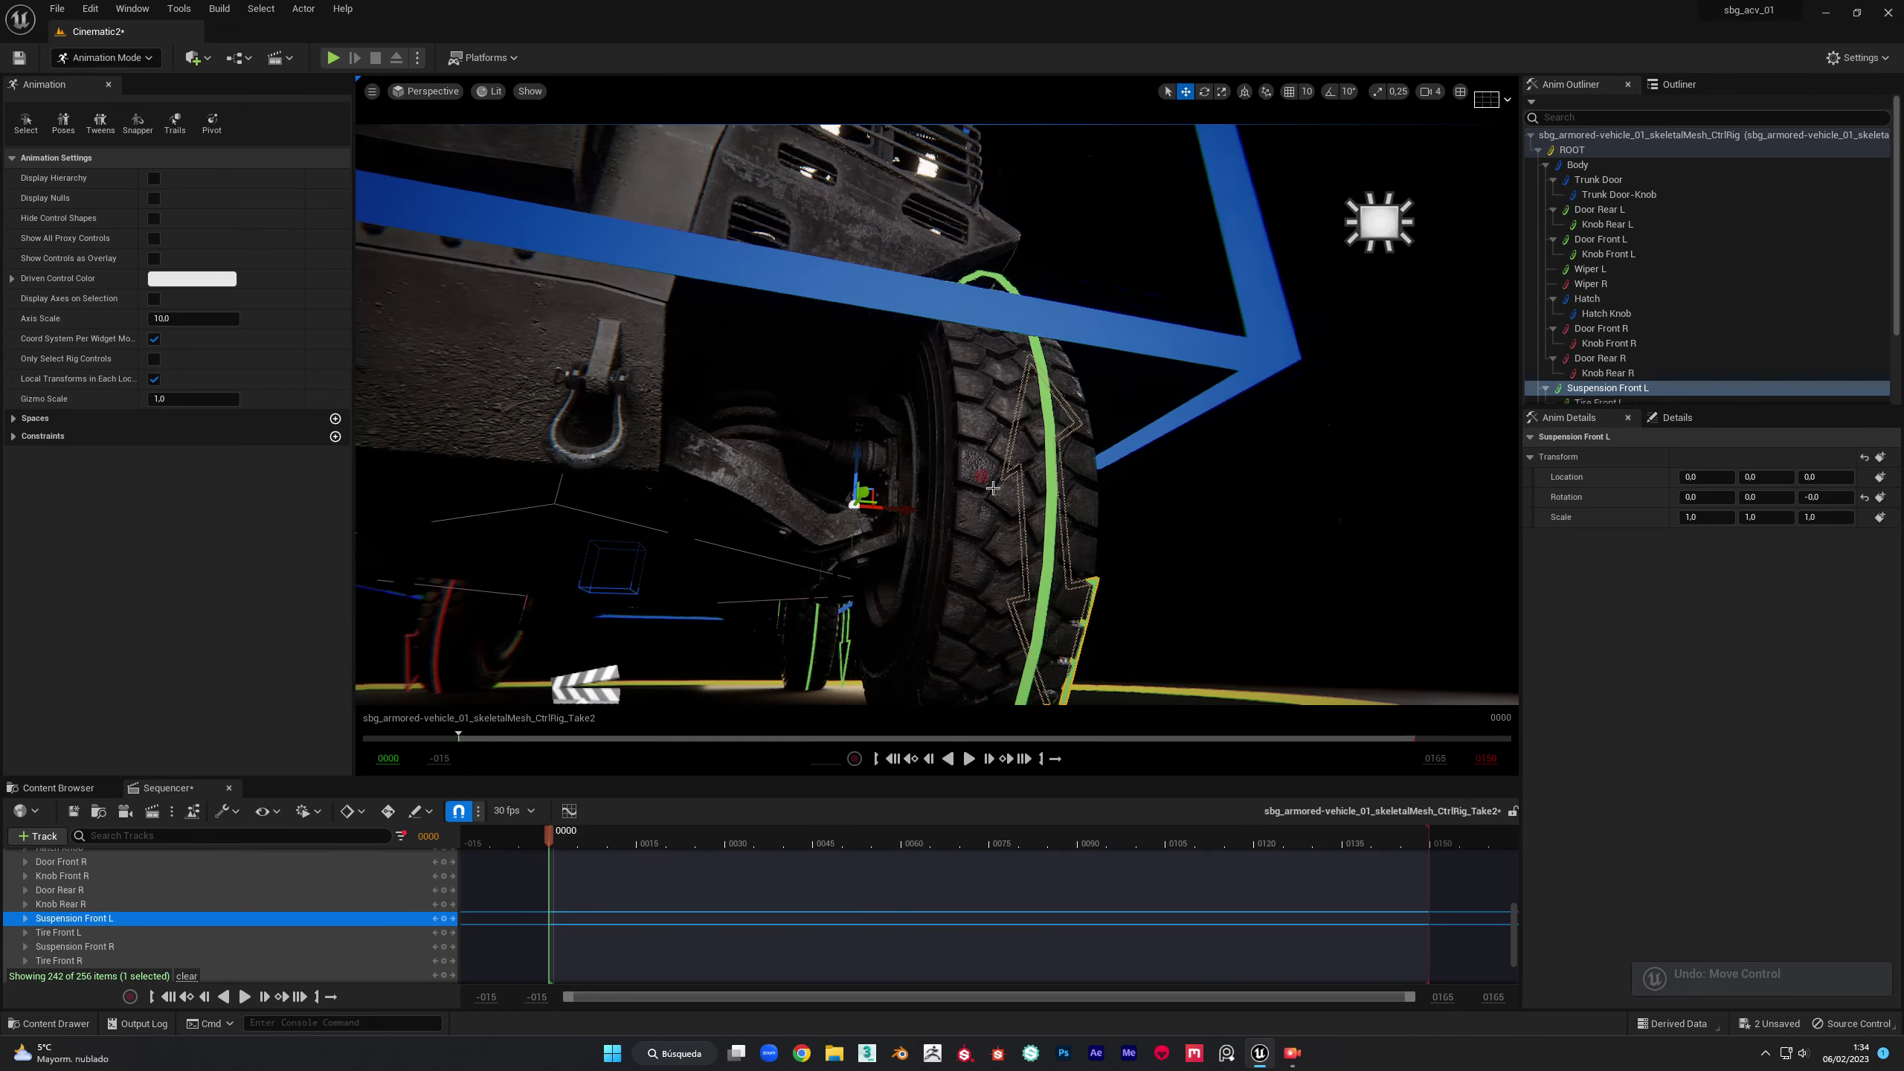
pyautogui.moveTo(927, 488); pyautogui.dragTo(927, 488)
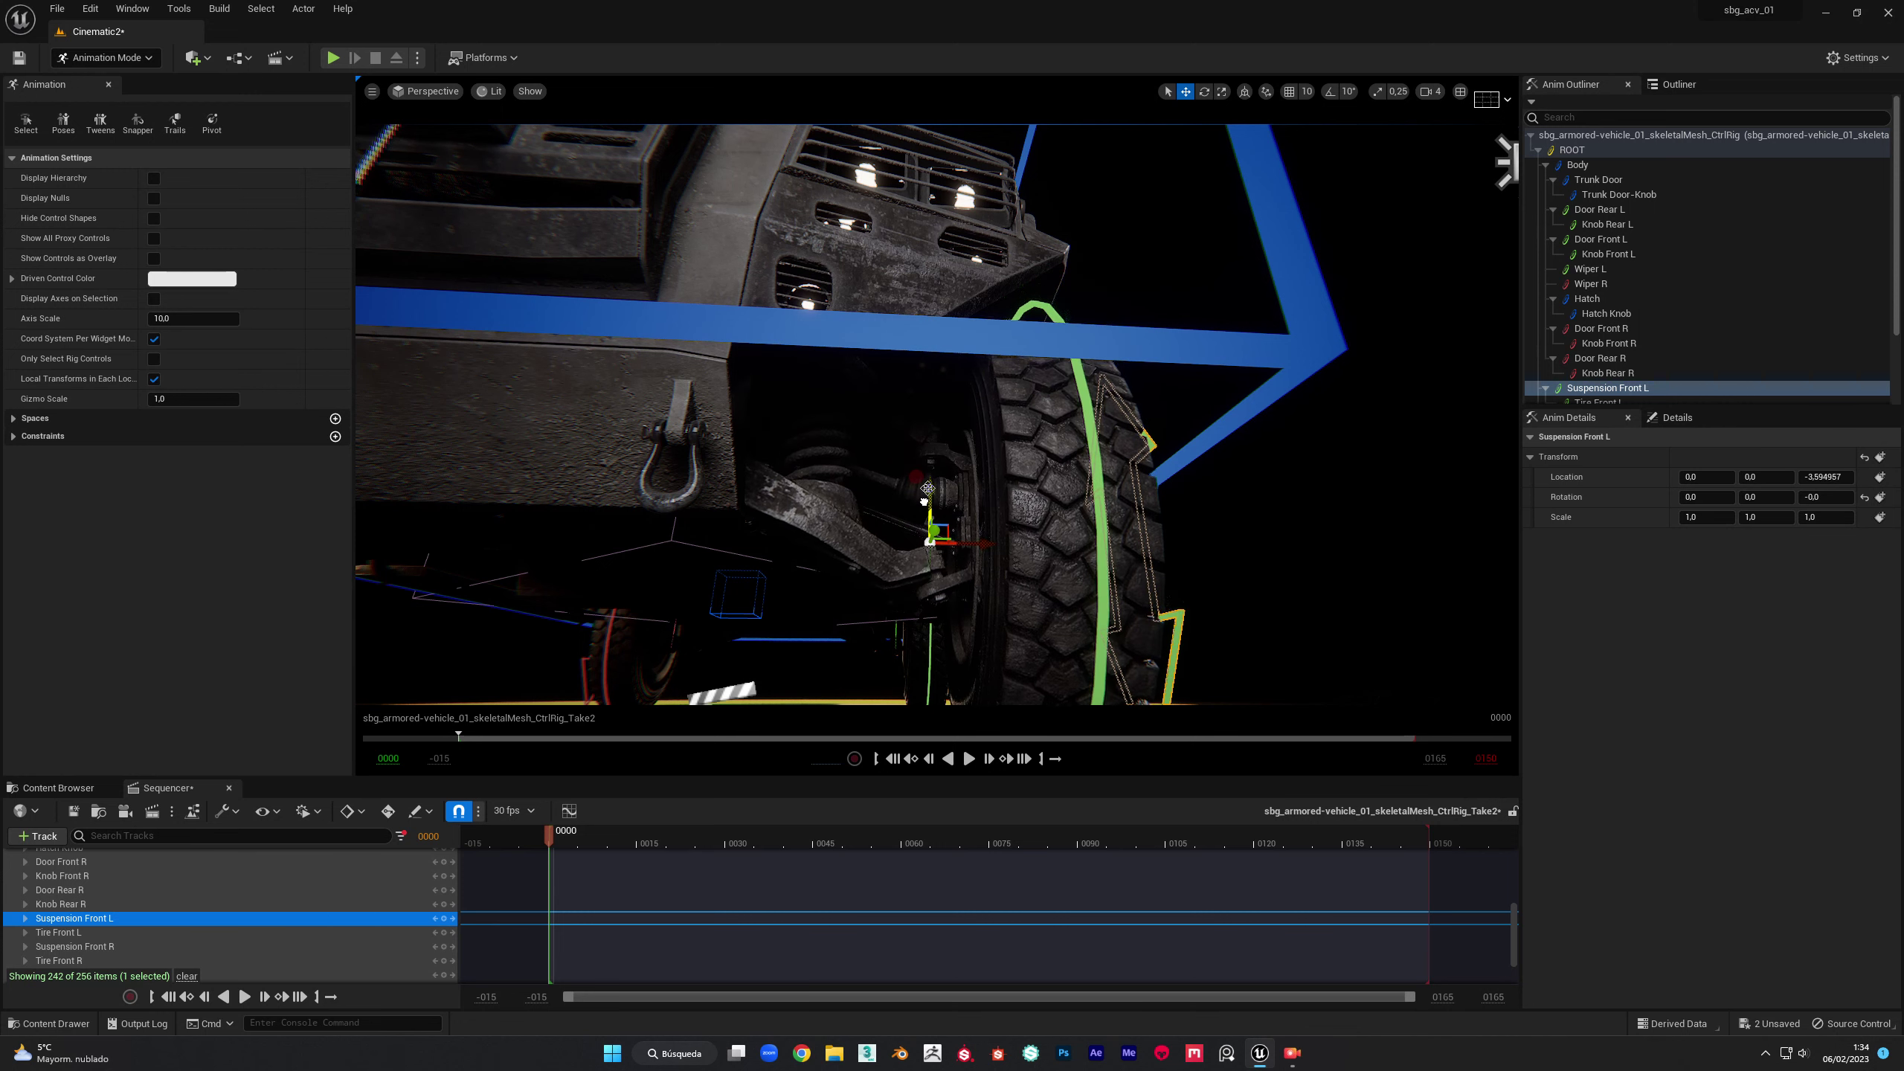
pyautogui.hotkey('ctrl', 'z')
pyautogui.keyDown('alt'); pyautogui.moveTo(930, 491); pyautogui.dragTo(903, 601); pyautogui.keyUp('alt')
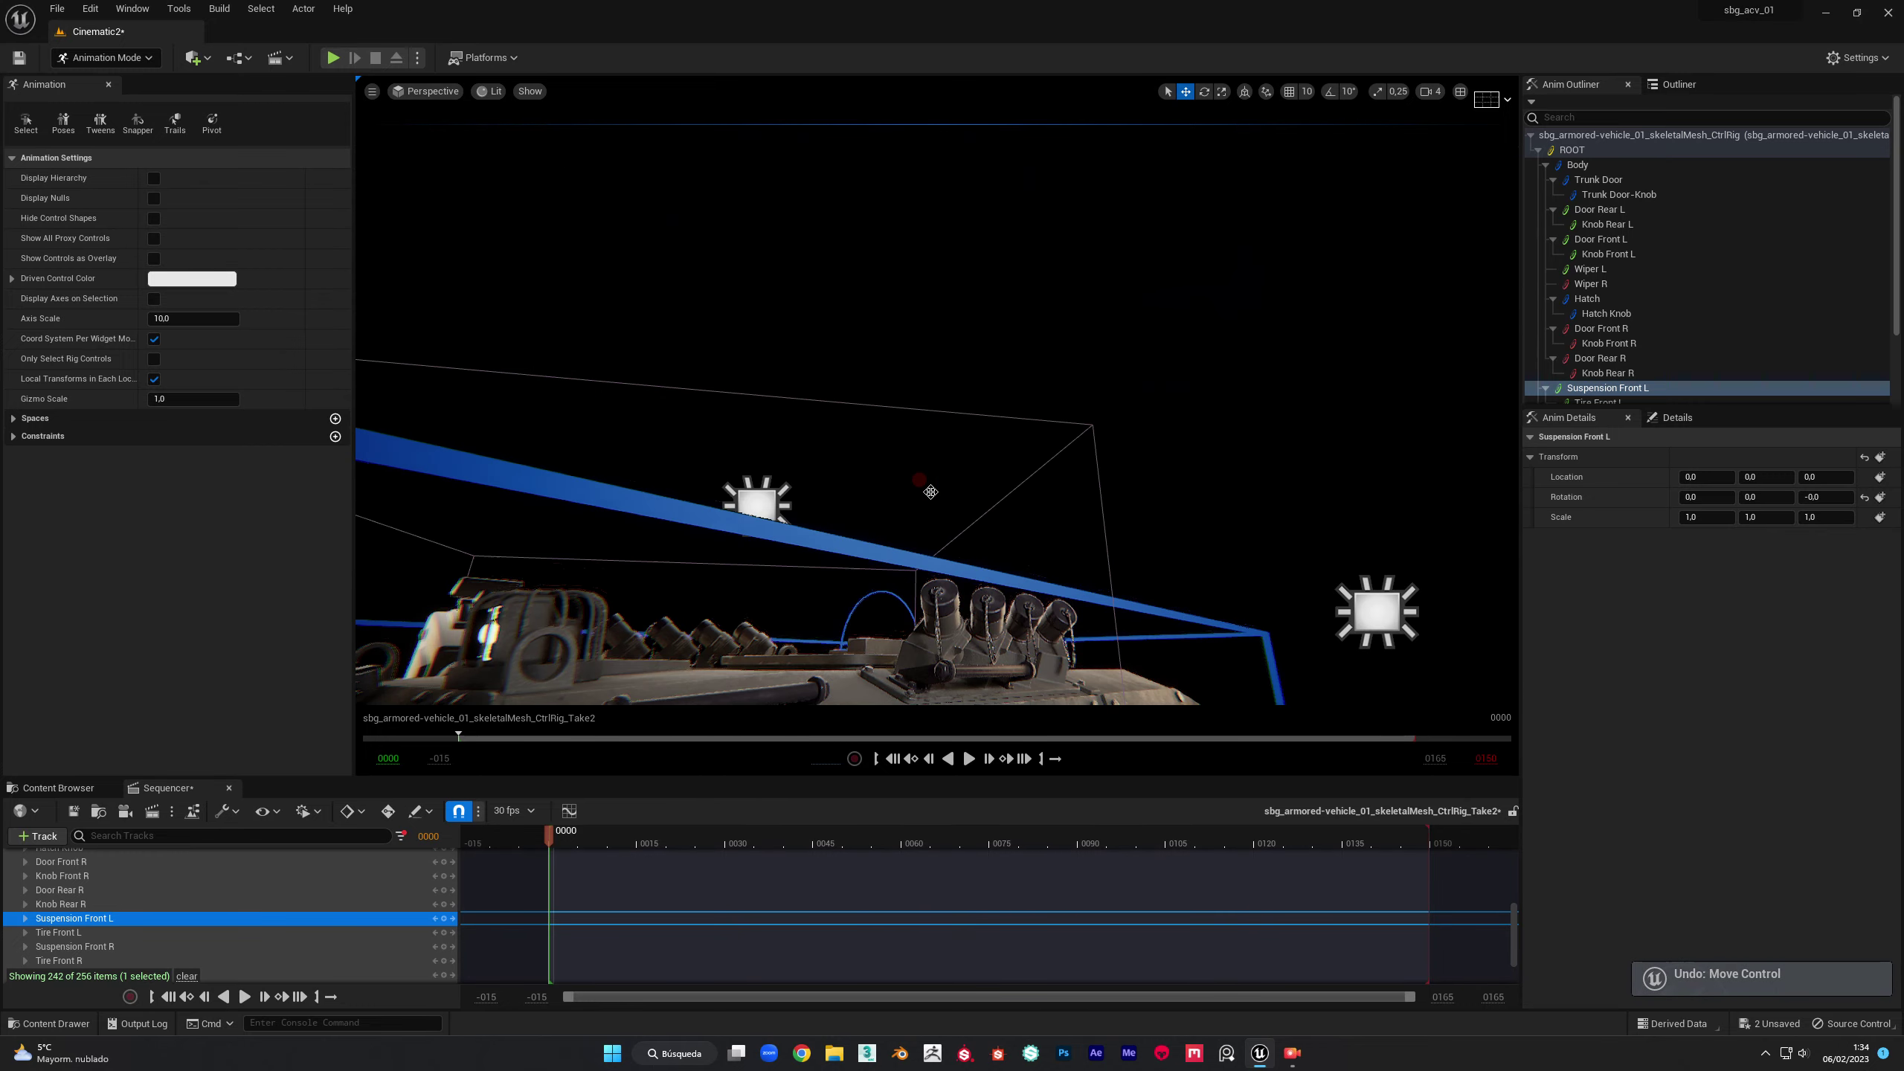
pyautogui.click(903, 586)
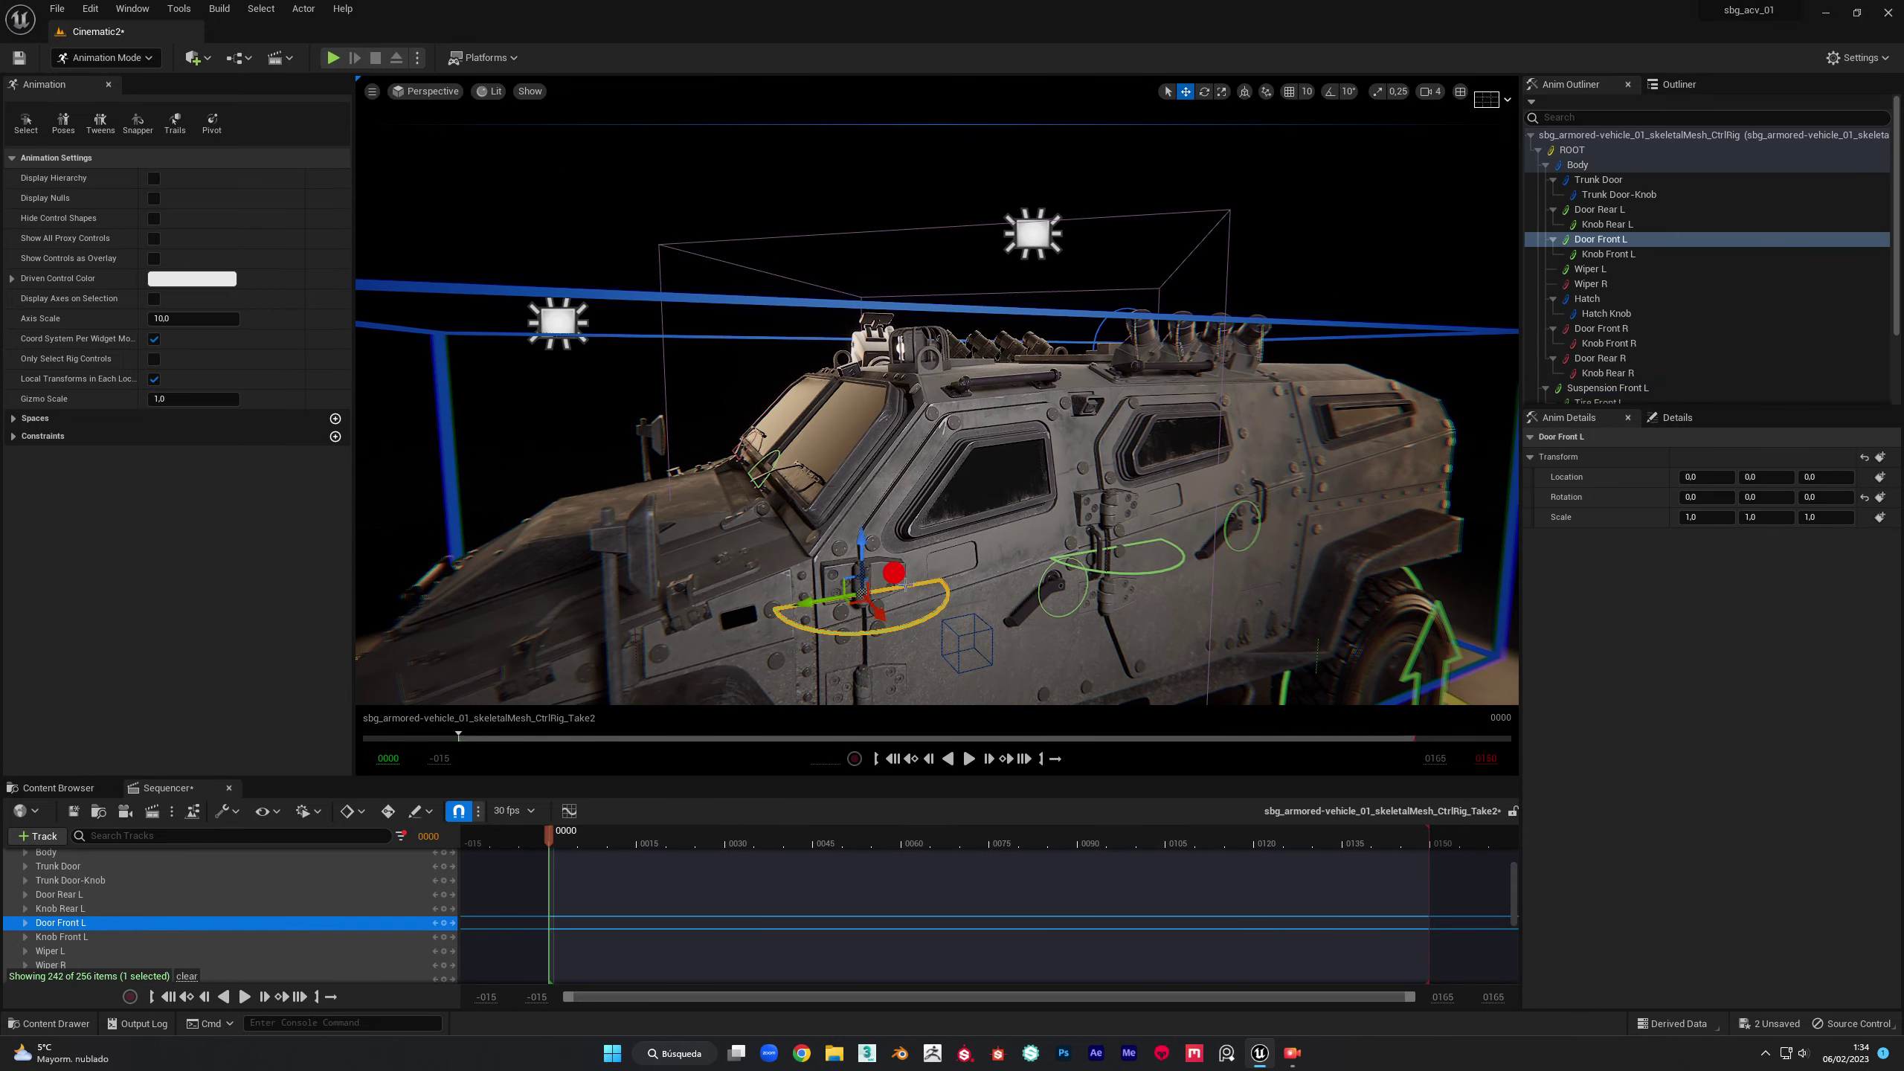
# Step: Swing the front-left and rear-left doors open about 90° and nudge the rear-left knob control
pyautogui.moveTo(930, 542); pyautogui.dragTo(943, 555, button='right')
pyautogui.moveTo(898, 513)
pyautogui.mouseDown()
pyautogui.moveTo(964, 498)
pyautogui.moveTo(899, 425)
pyautogui.mouseUp()
pyautogui.click(901, 403)
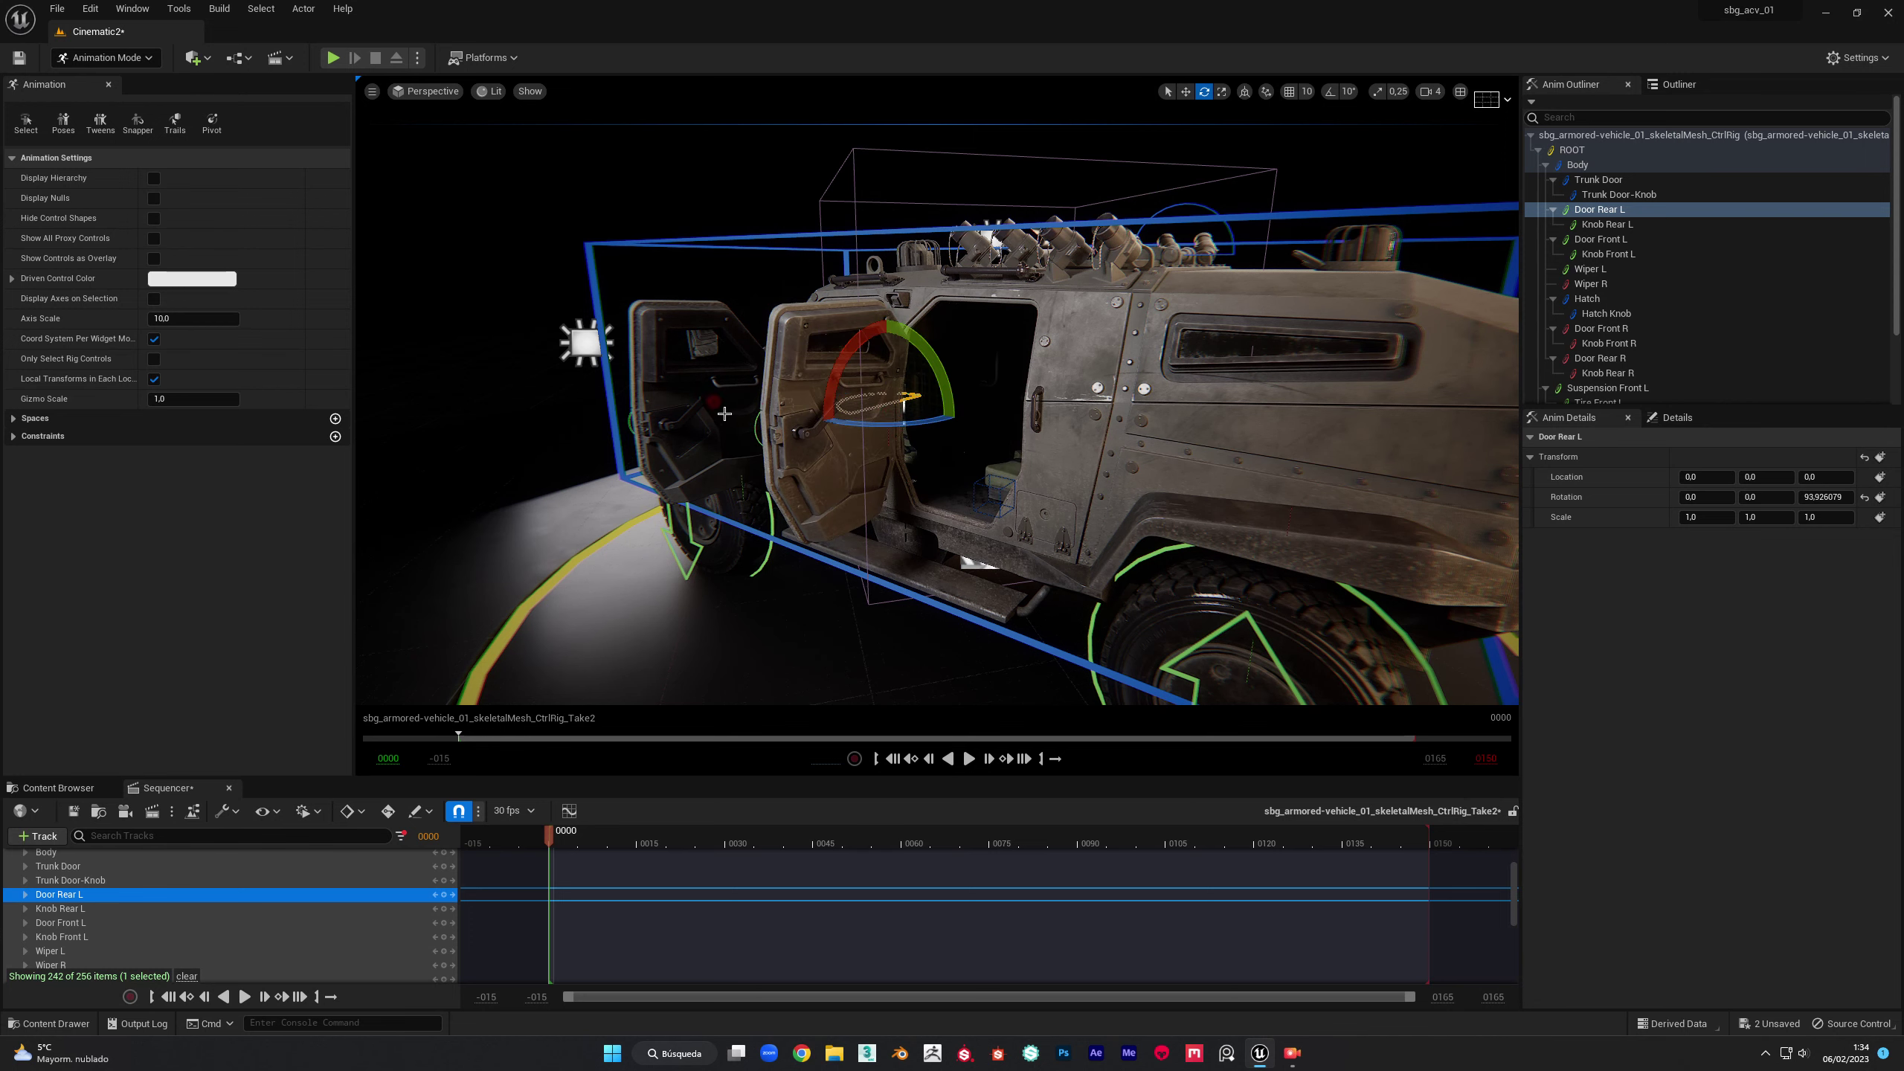
pyautogui.click(754, 428)
pyautogui.moveTo(728, 383); pyautogui.dragTo(729, 381)
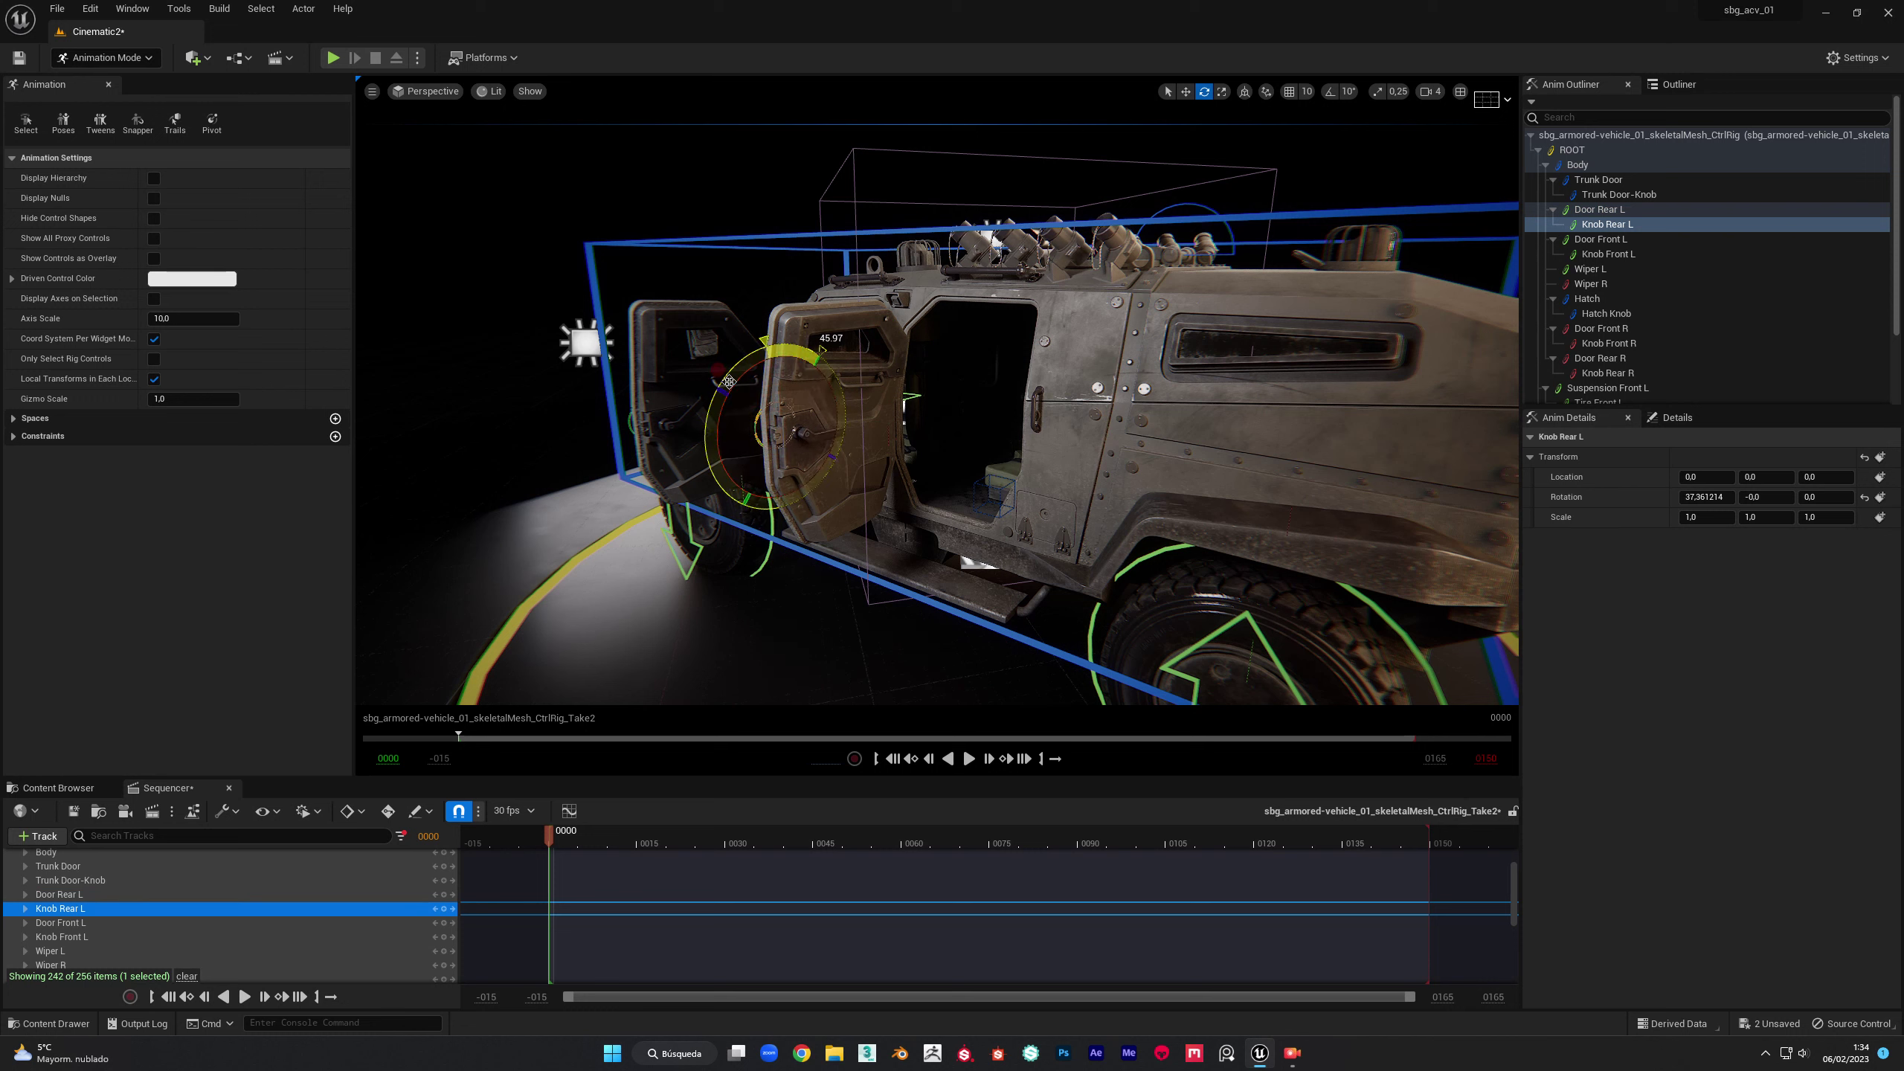
pyautogui.moveTo(729, 382)
pyautogui.mouseDown(button='right')
pyautogui.moveTo(1053, 370)
pyautogui.moveTo(1036, 405)
pyautogui.moveTo(1009, 403)
pyautogui.mouseUp(button='right')
# Step: Rotate the Hatch control open to -170°, then view the vehicle from low along its side
pyautogui.click(1021, 420)
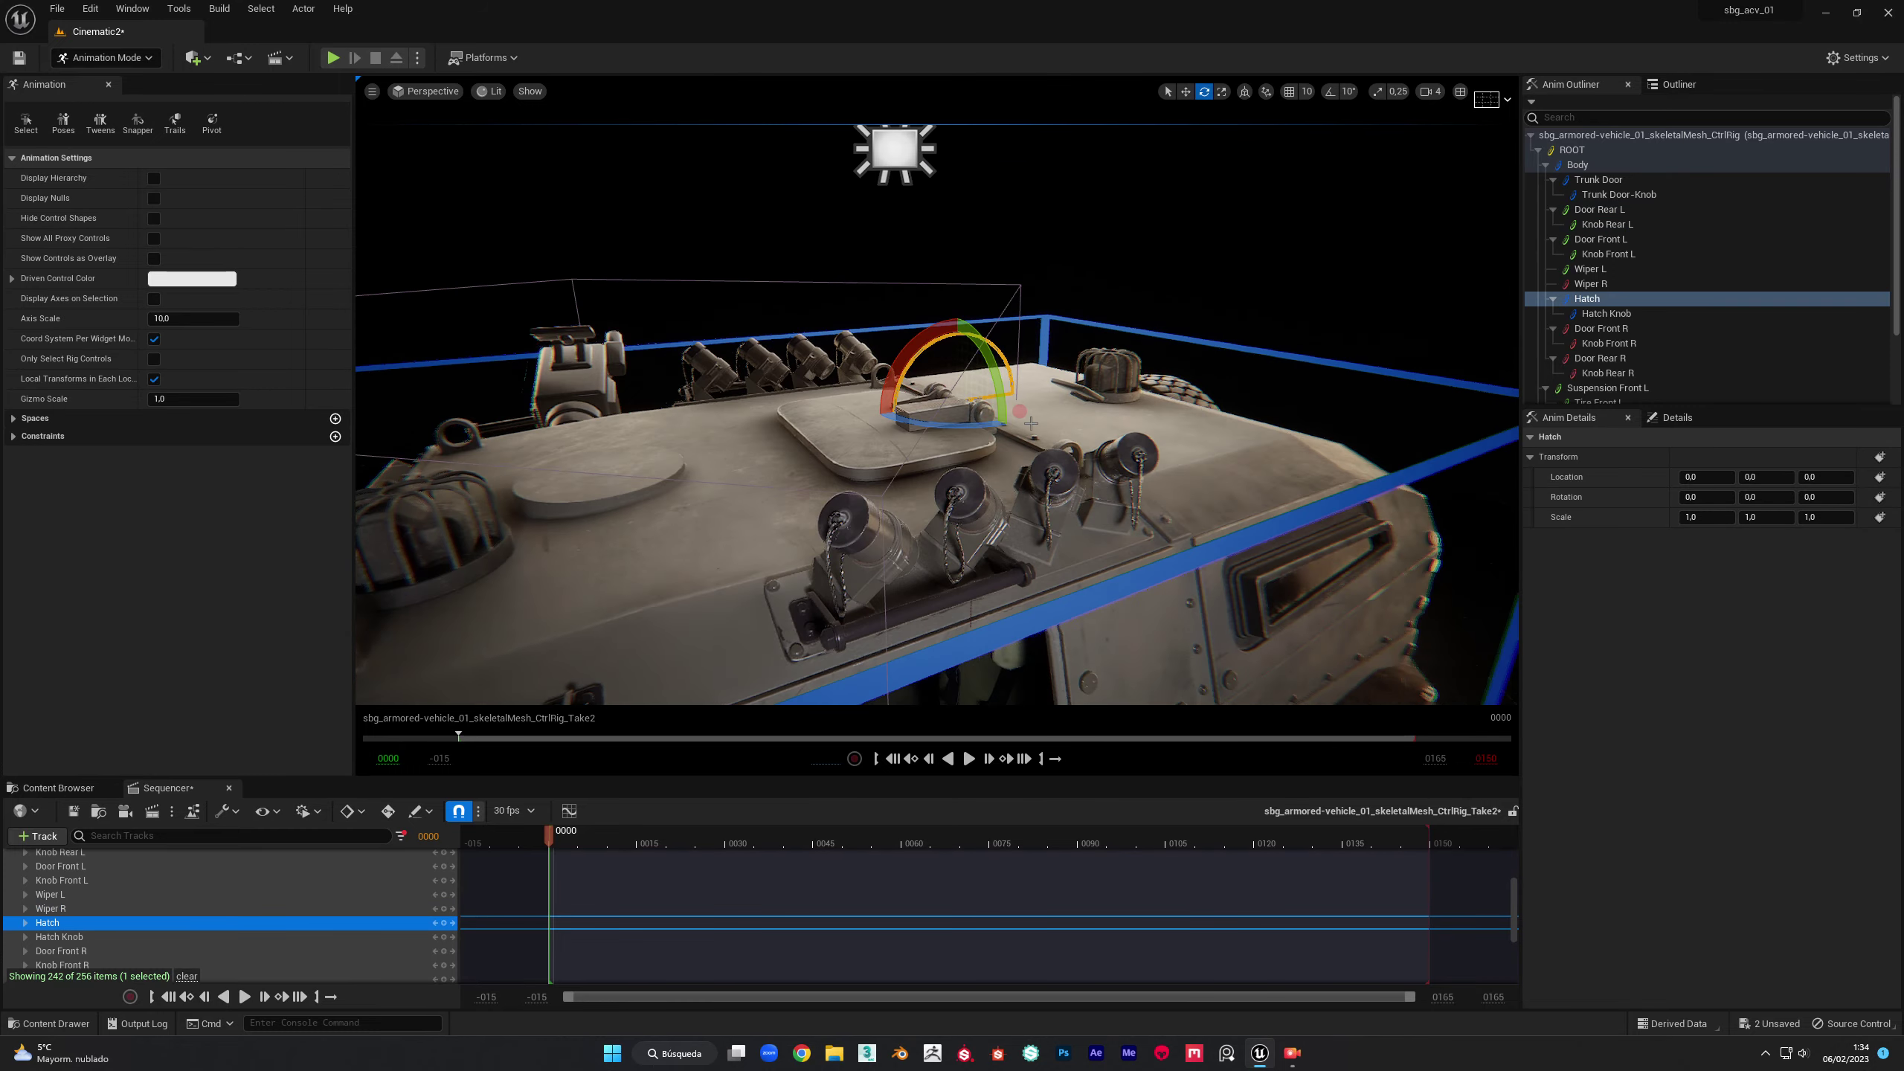
pyautogui.moveTo(1012, 397); pyautogui.dragTo(1012, 398)
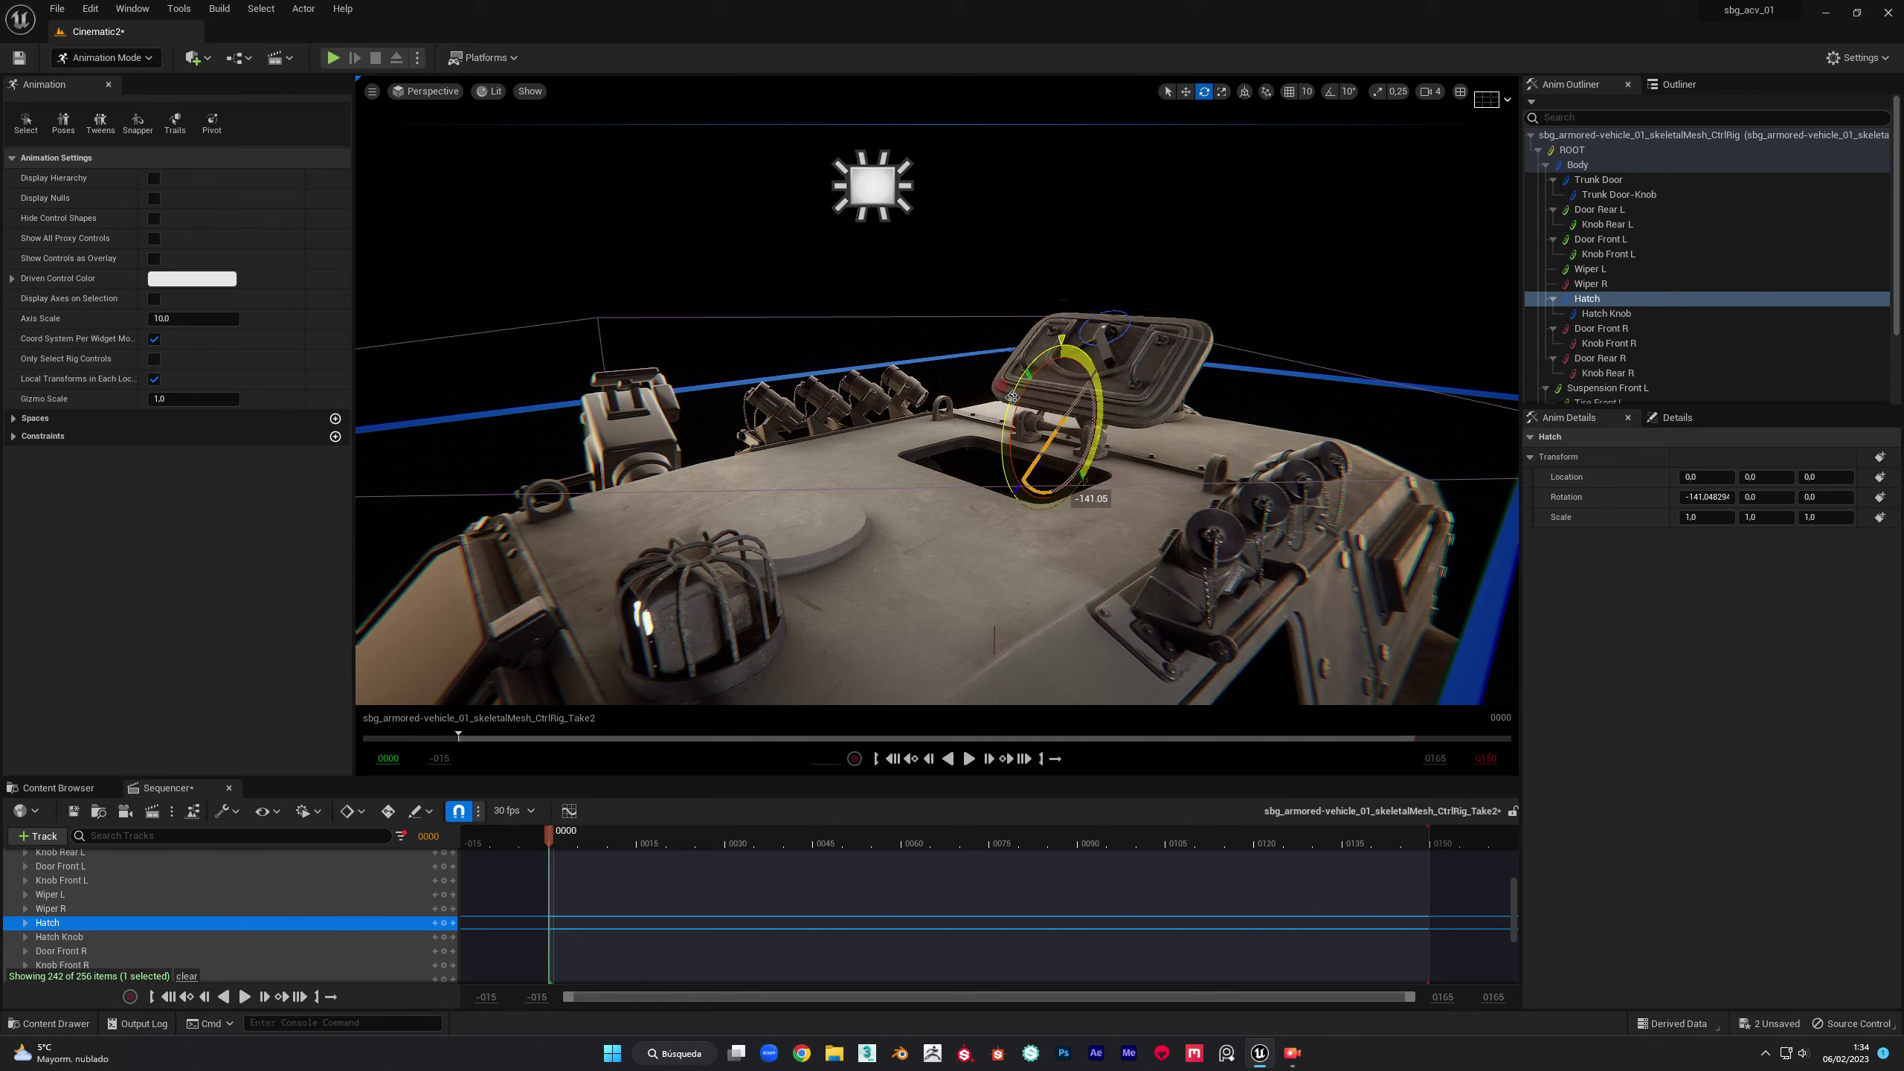
pyautogui.moveTo(768, 504); pyautogui.dragTo(772, 510, button='right')
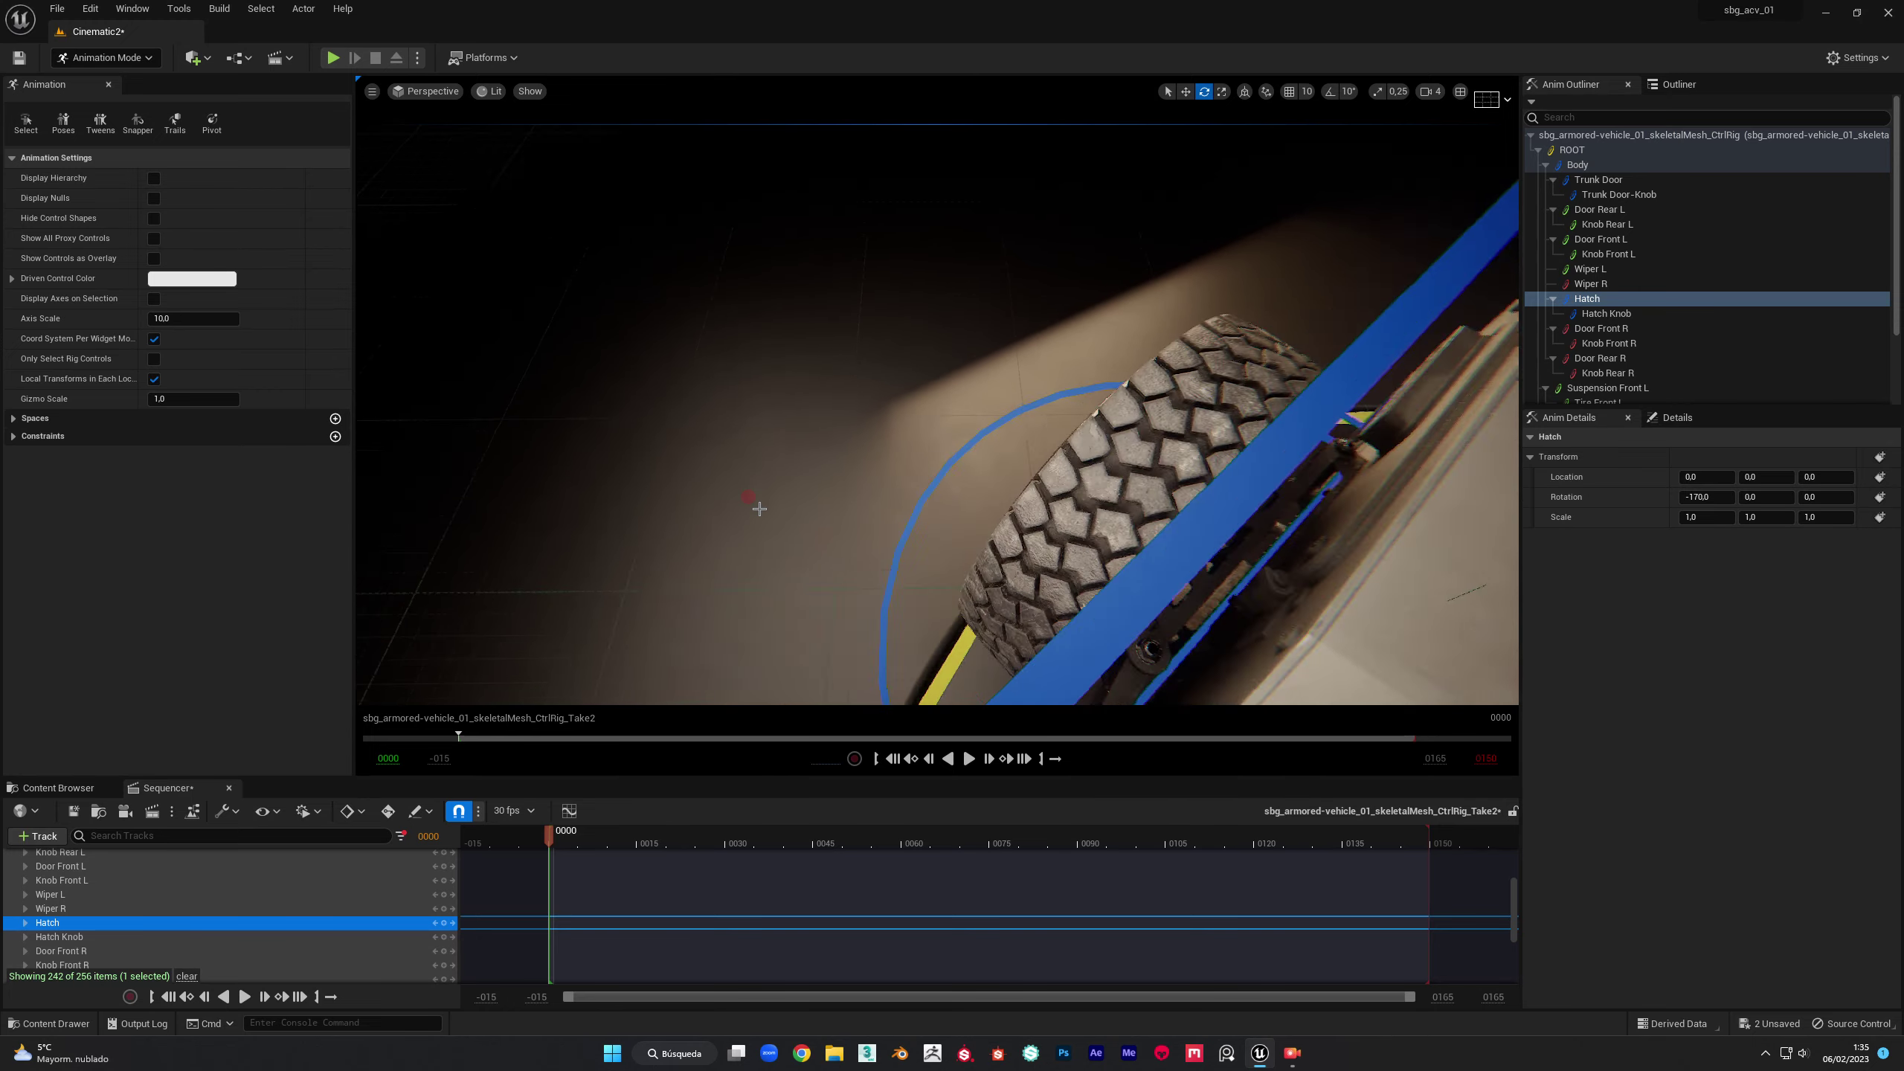
pyautogui.click(945, 446)
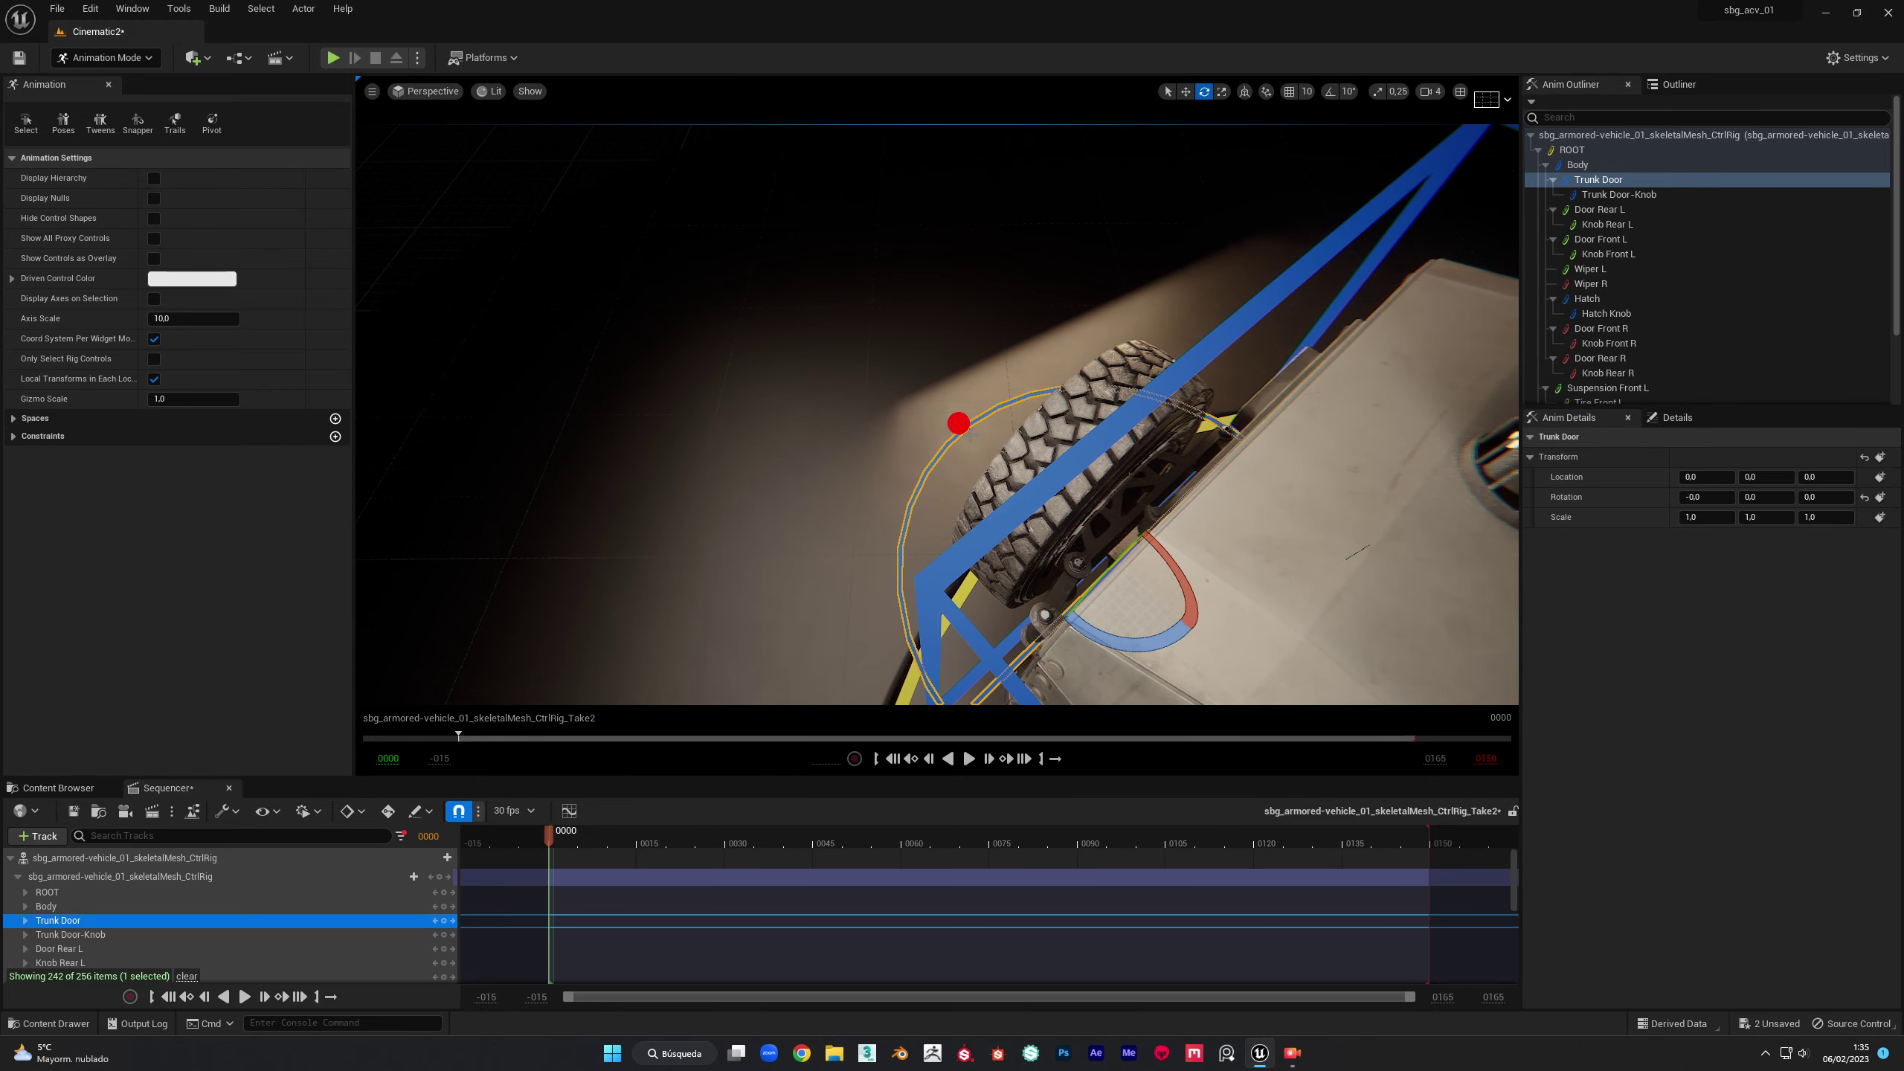
# Step: Rotate the trunk door with the spare tire open to -90°
pyautogui.moveTo(945, 446); pyautogui.dragTo(972, 435, button='right')
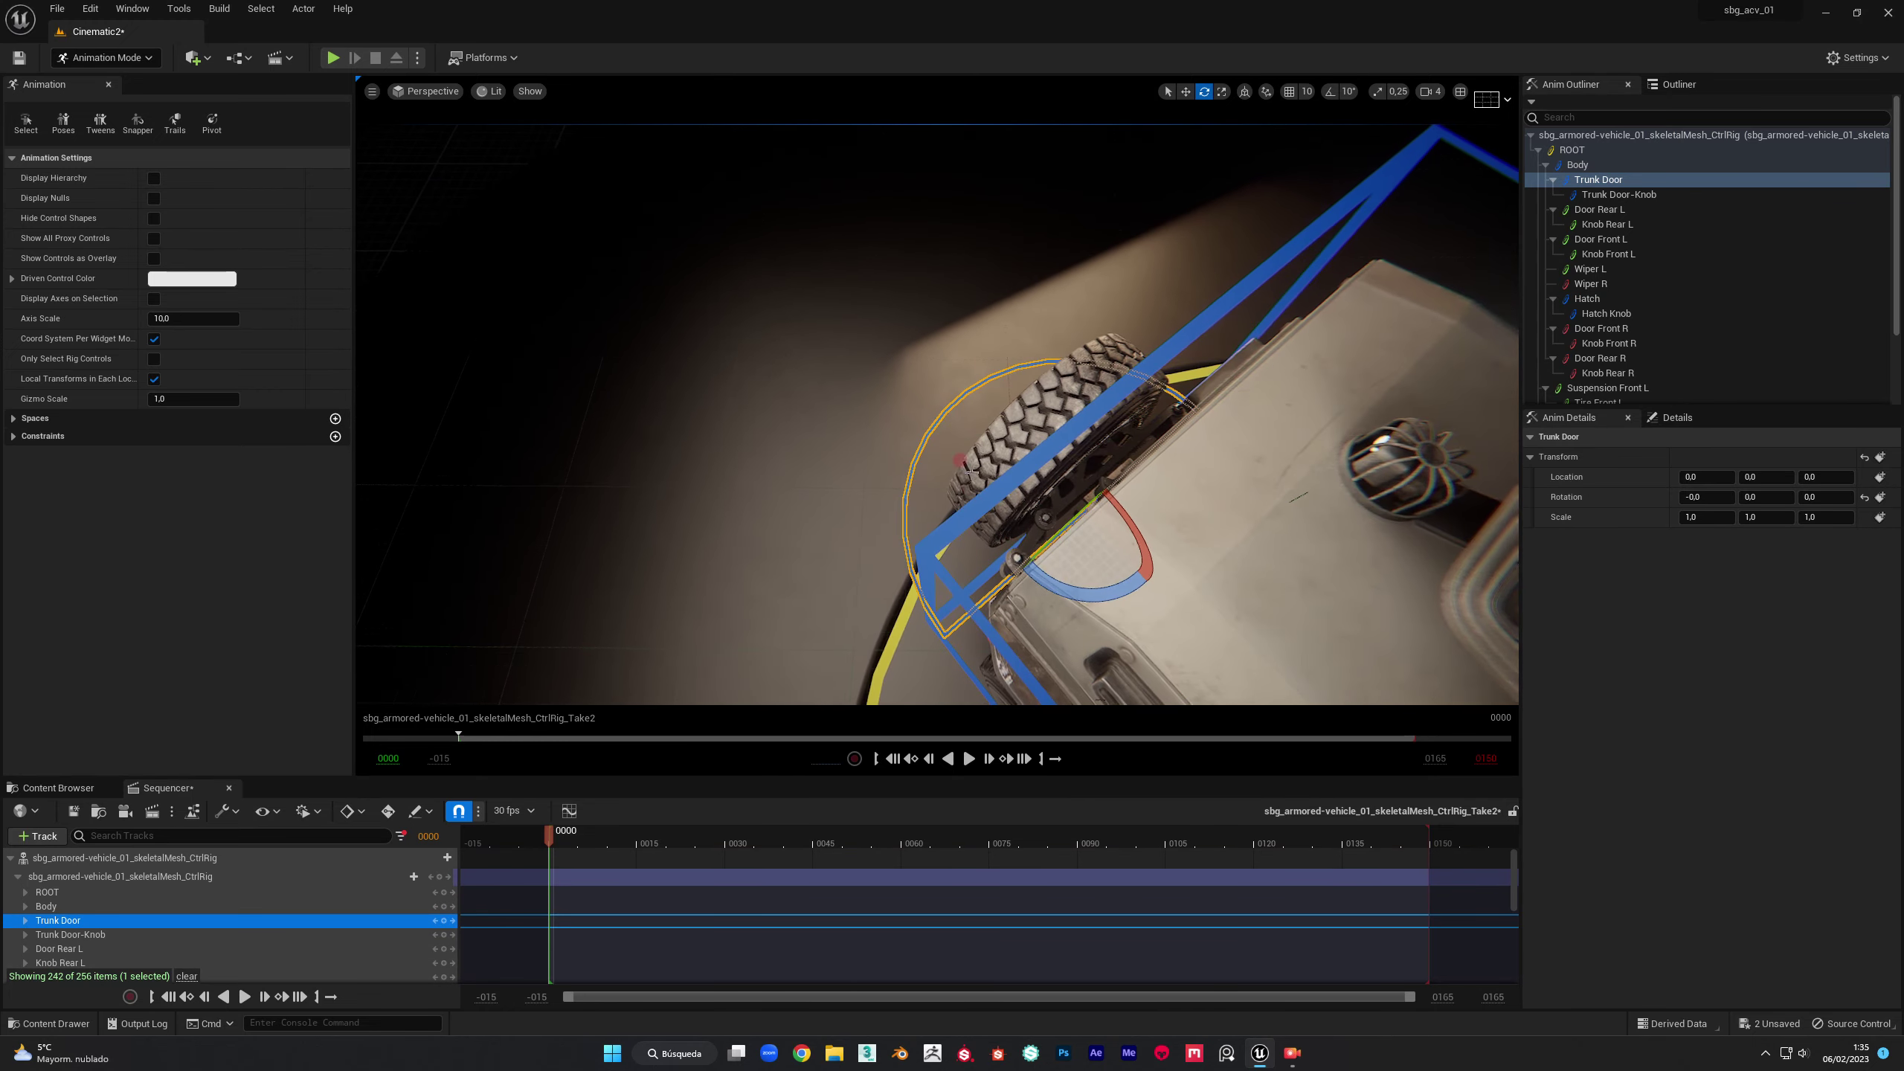
pyautogui.moveTo(1066, 593); pyautogui.dragTo(1067, 594)
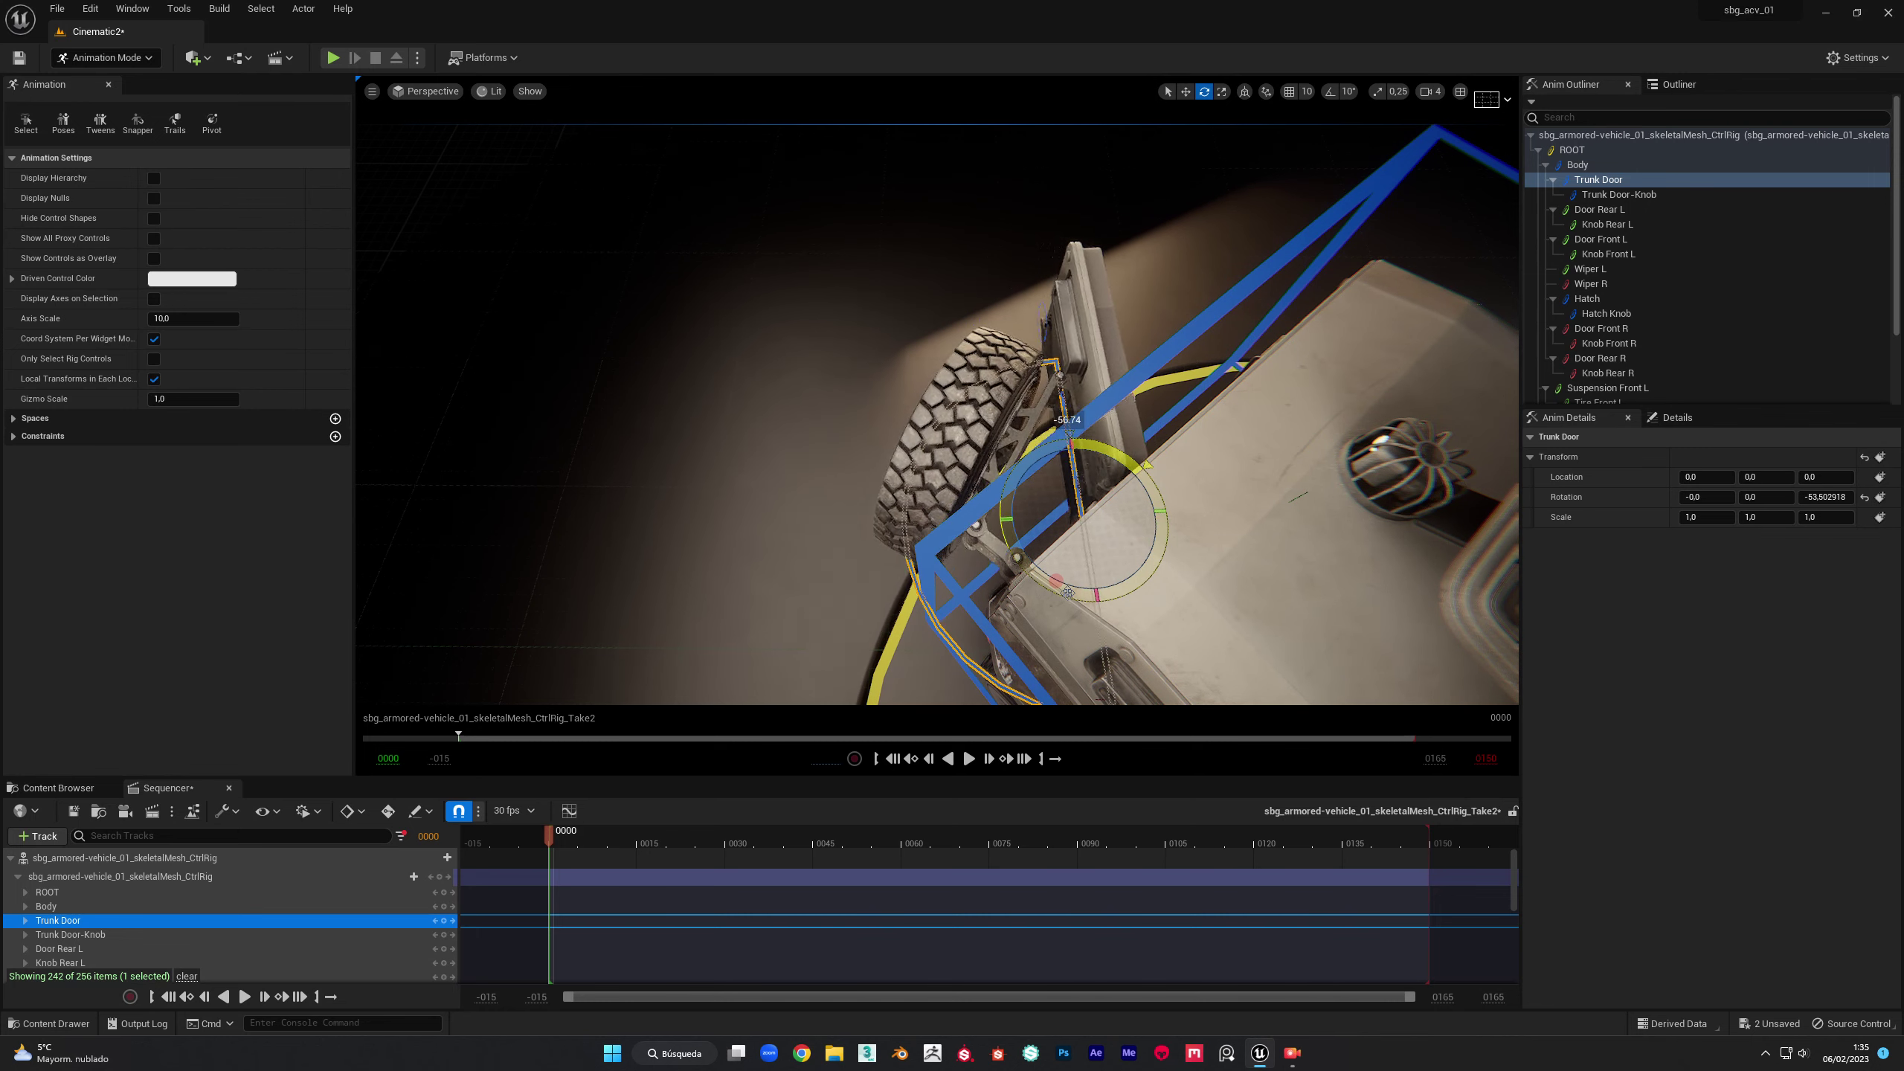
pyautogui.moveTo(1067, 594); pyautogui.dragTo(854, 534)
pyautogui.moveTo(857, 539); pyautogui.dragTo(853, 536, button='right')
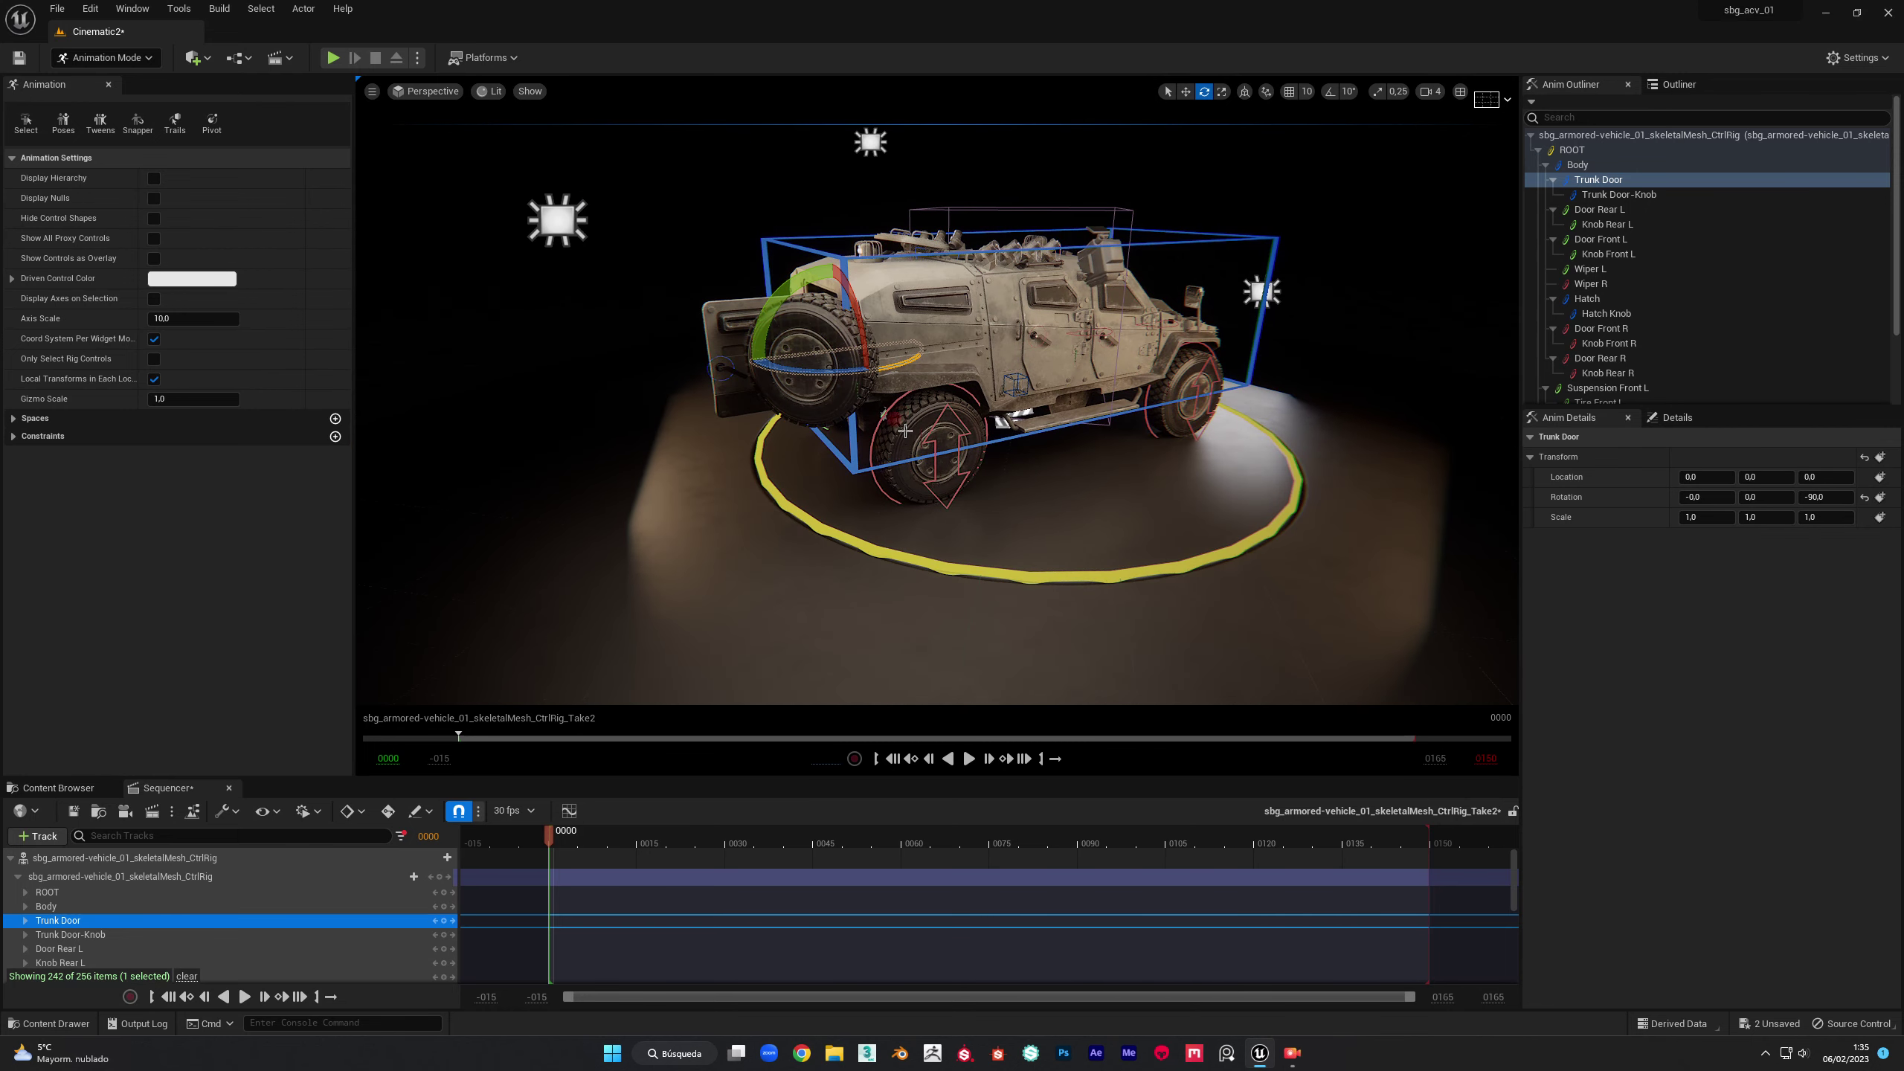
pyautogui.click(938, 418)
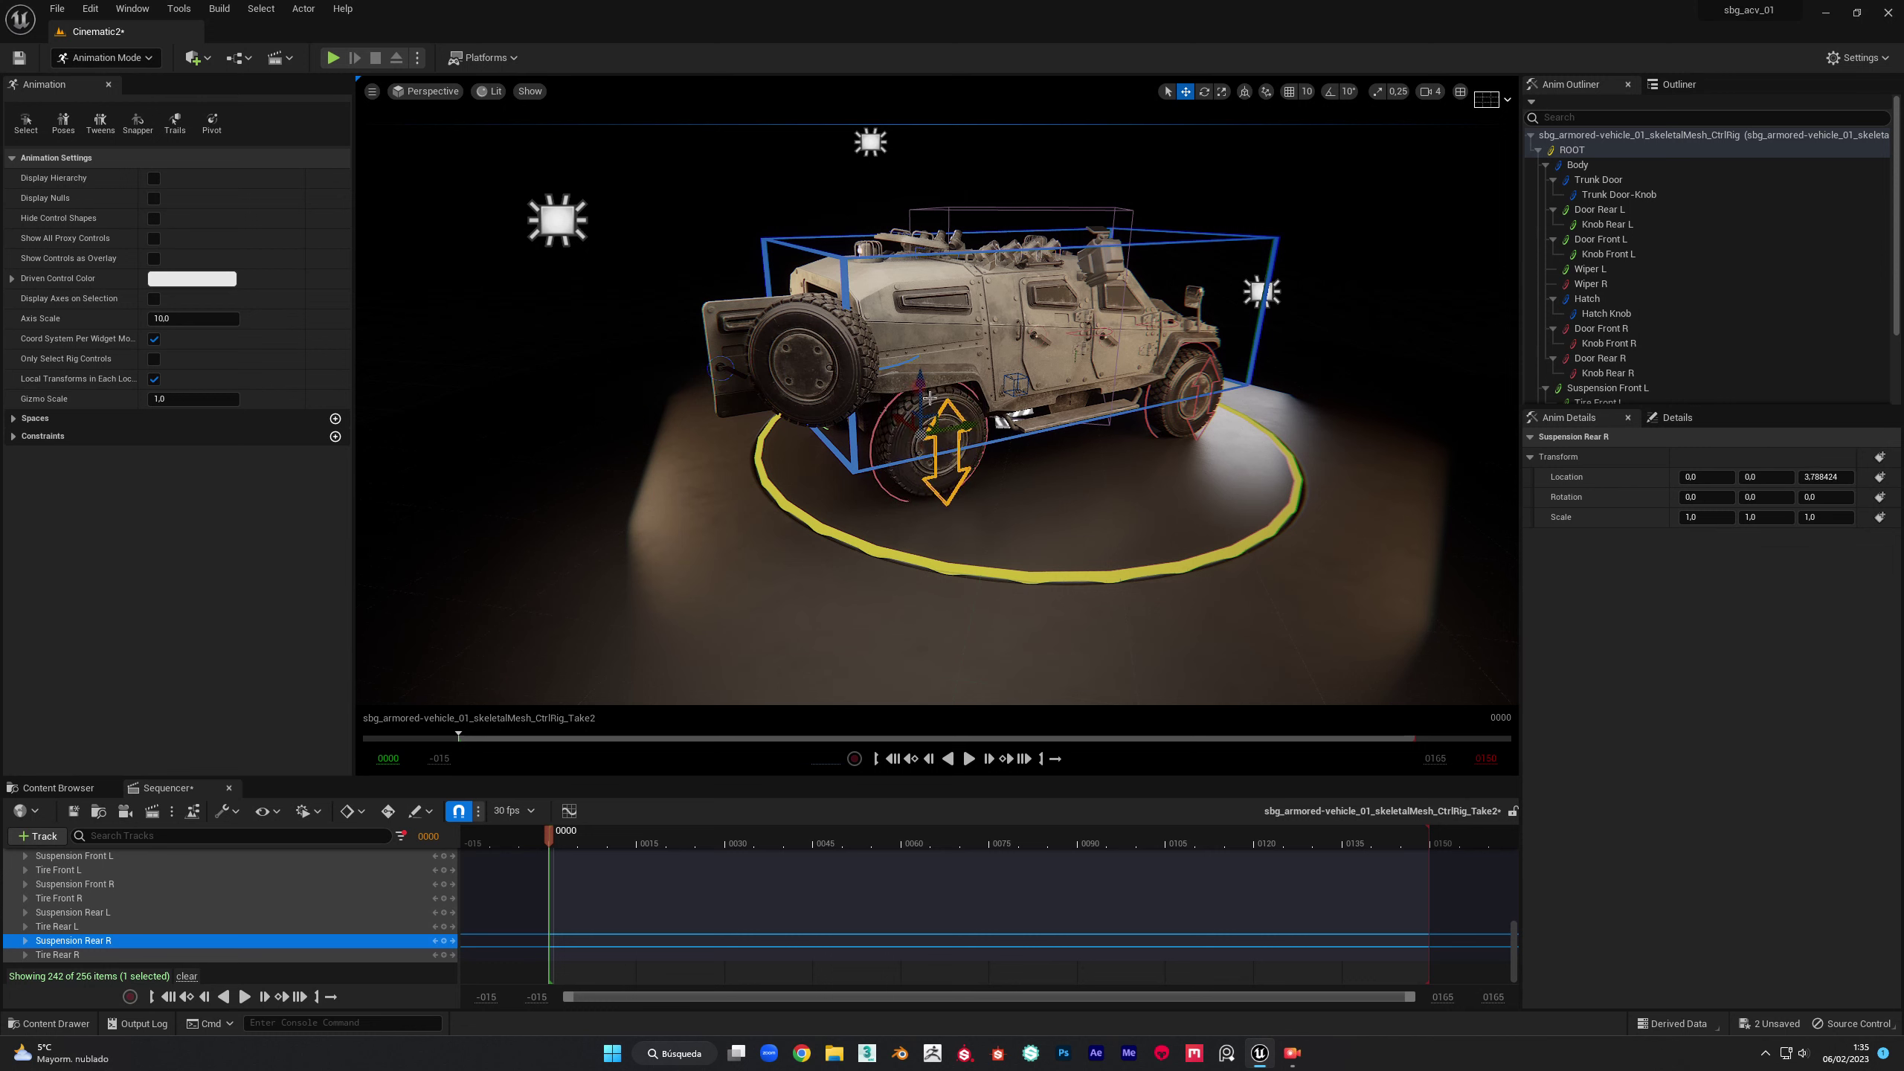
# Step: Undo the Tire Rear R rotation back to zero and frame the Knob Rear R control
pyautogui.hotkey('ctrl', 'z')
pyautogui.click(893, 406)
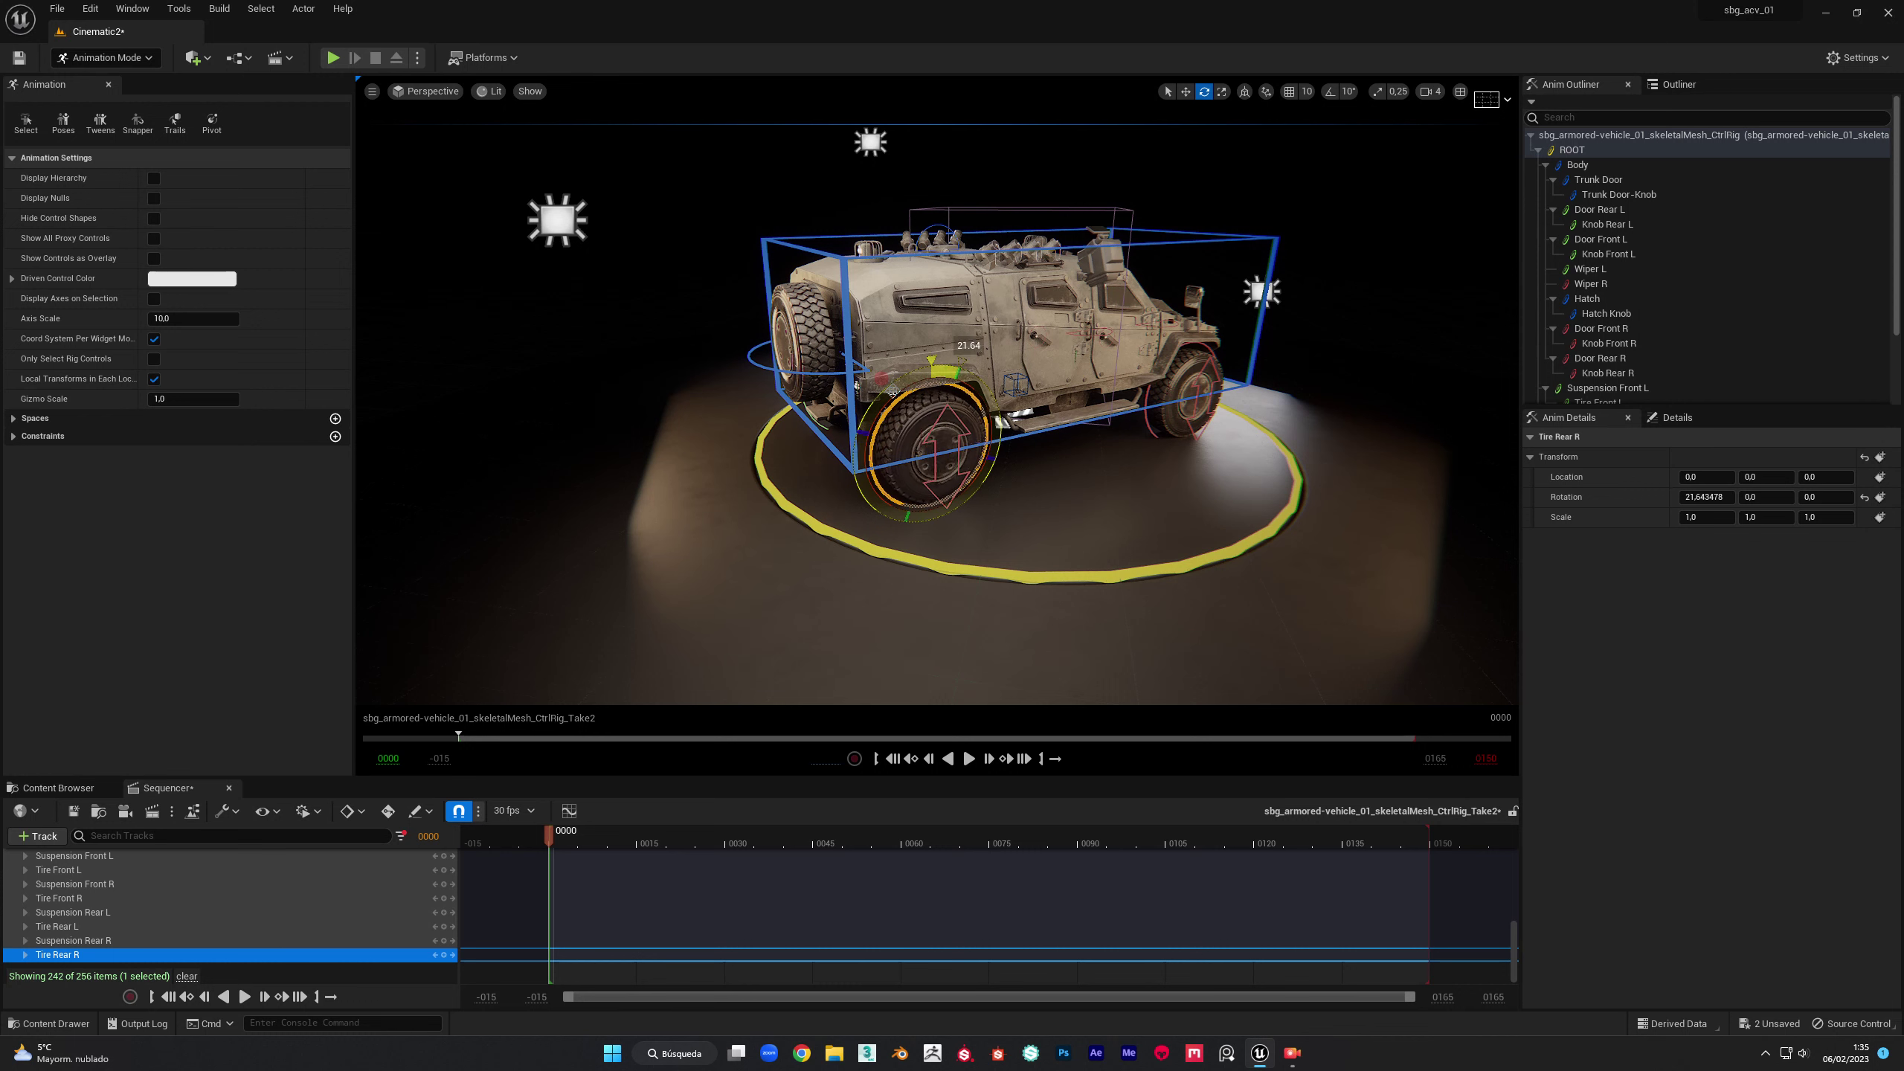
pyautogui.hotkey('ctrl', 'z')
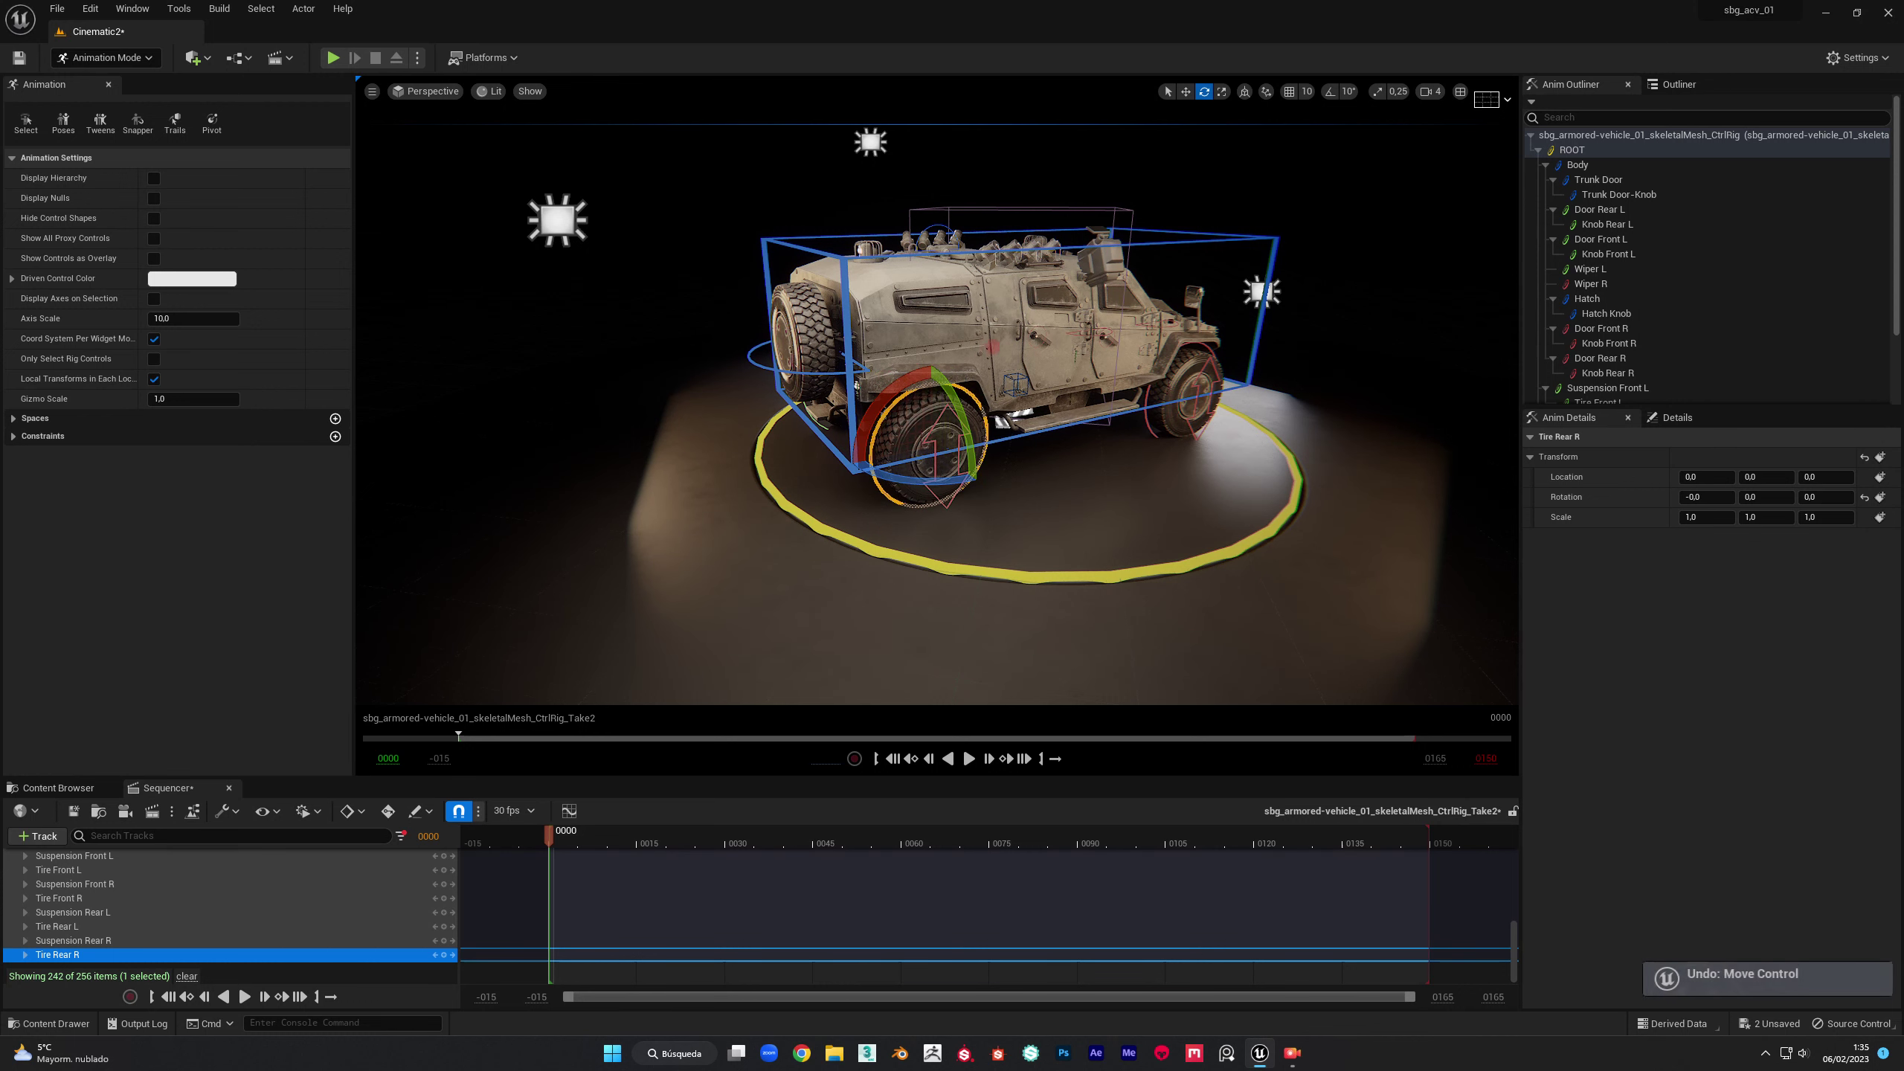
pyautogui.click(1040, 330)
pyautogui.press('f')
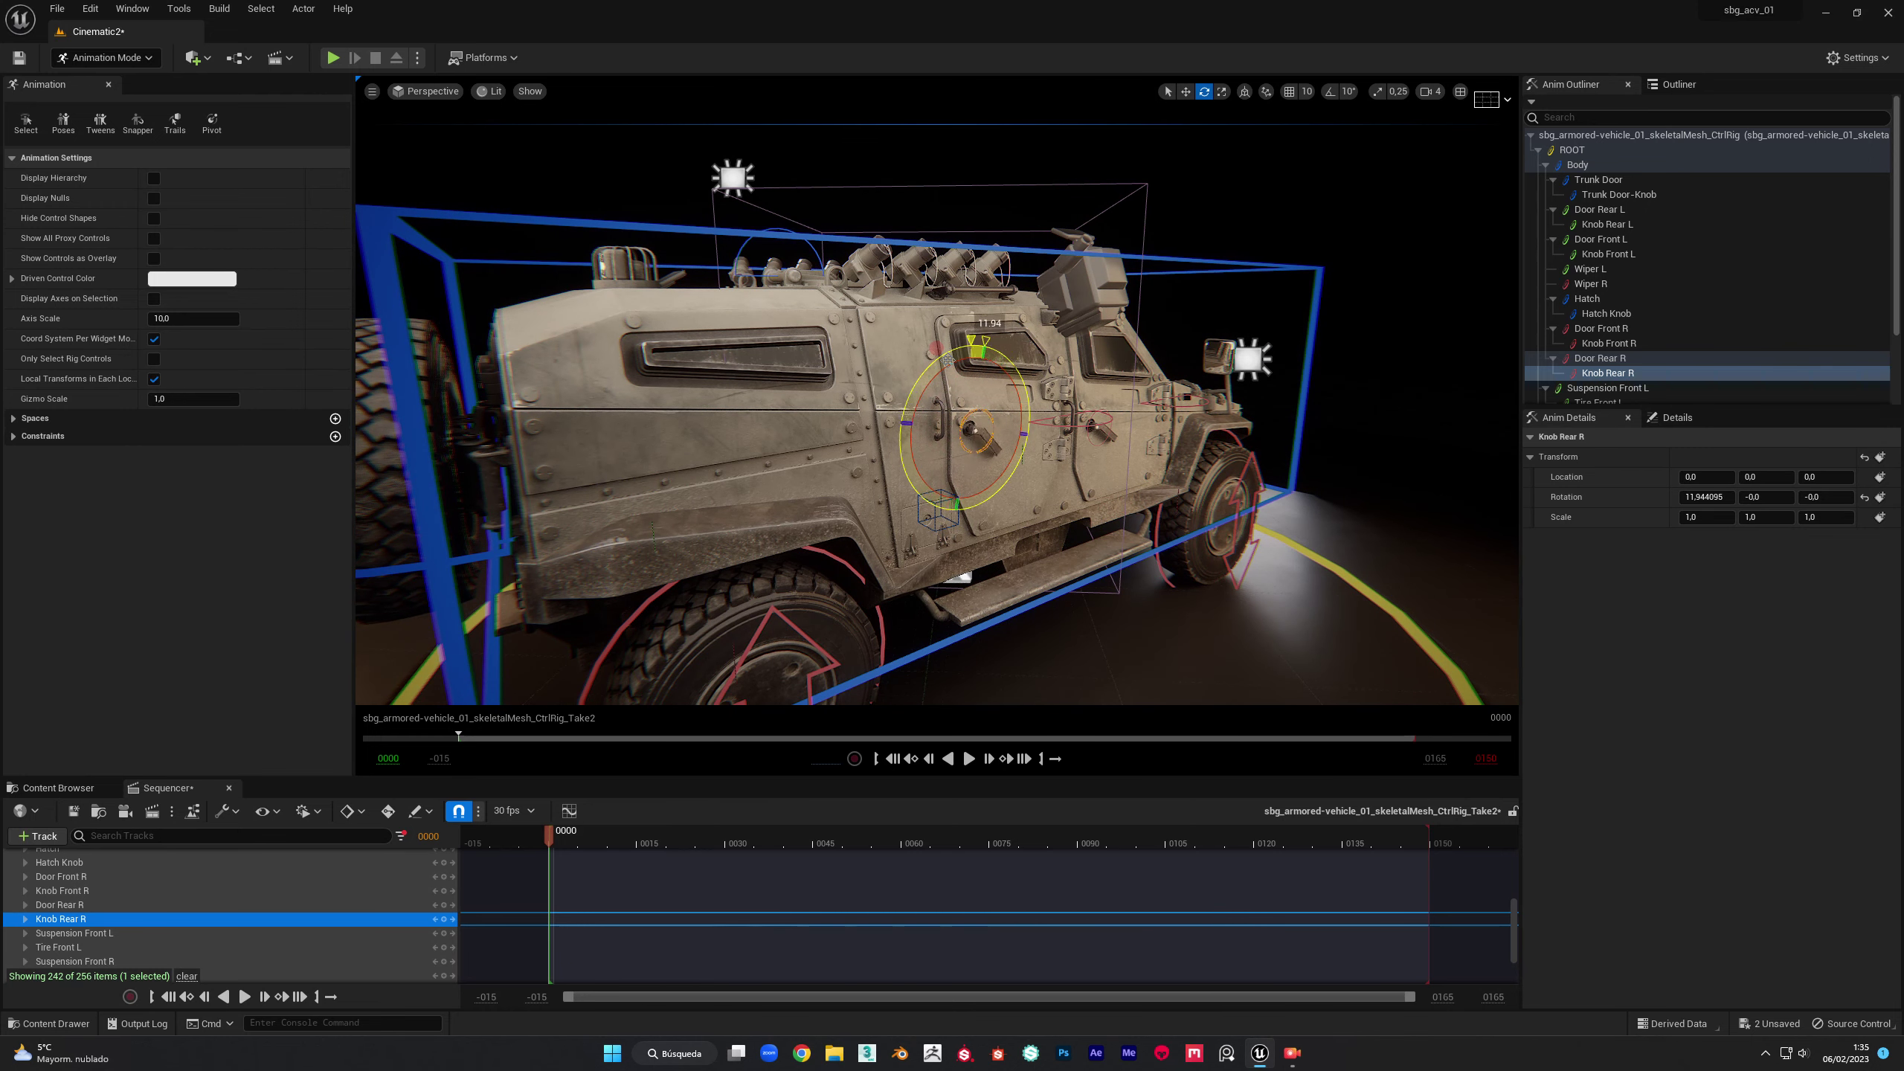
# Step: Swing the front-right door open to about -91.5° in Z
pyautogui.click(1601, 328)
pyautogui.moveTo(997, 390)
pyautogui.mouseDown()
pyautogui.moveTo(974, 450)
pyautogui.moveTo(913, 443)
pyautogui.moveTo(573, 191)
pyautogui.mouseUp()
pyautogui.click(879, 420)
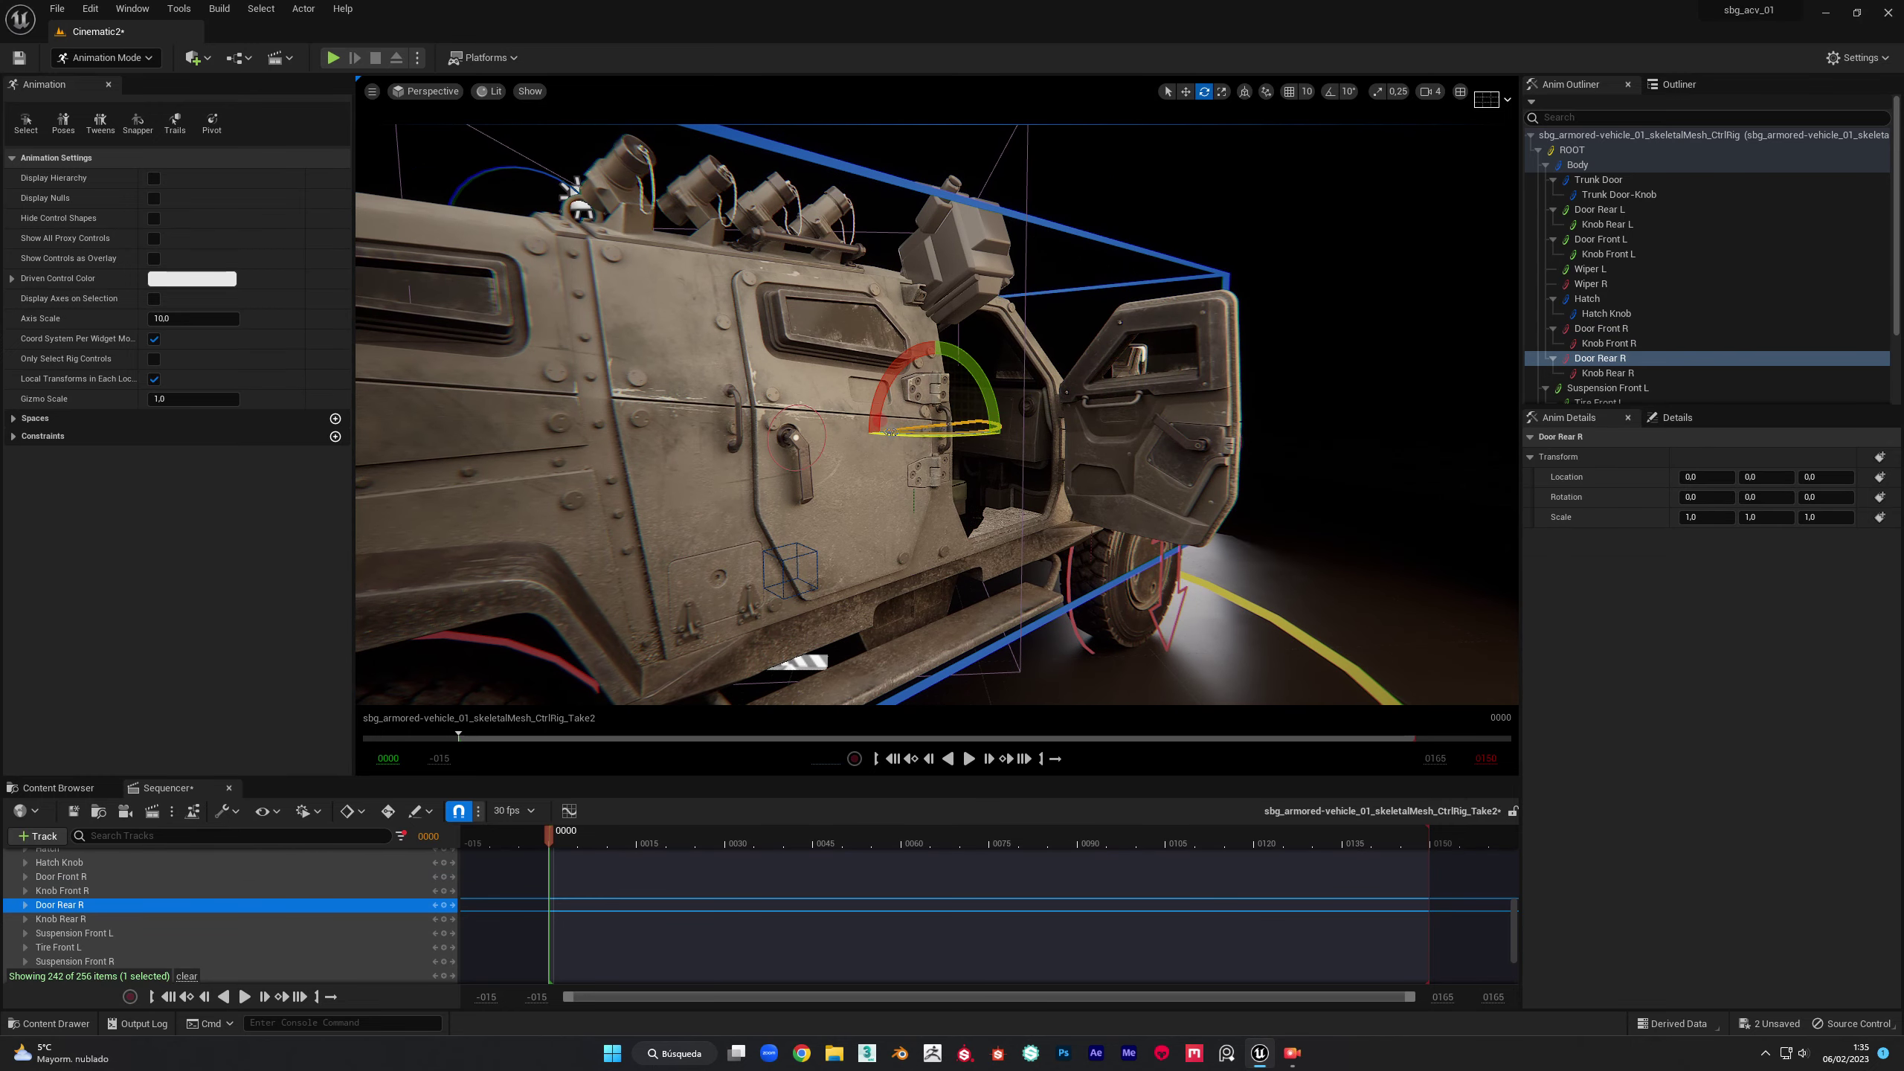
# Step: Swing the Door Rear R open, then the Door Rear L to about 105° in Z
pyautogui.moveTo(890, 435); pyautogui.dragTo(888, 435)
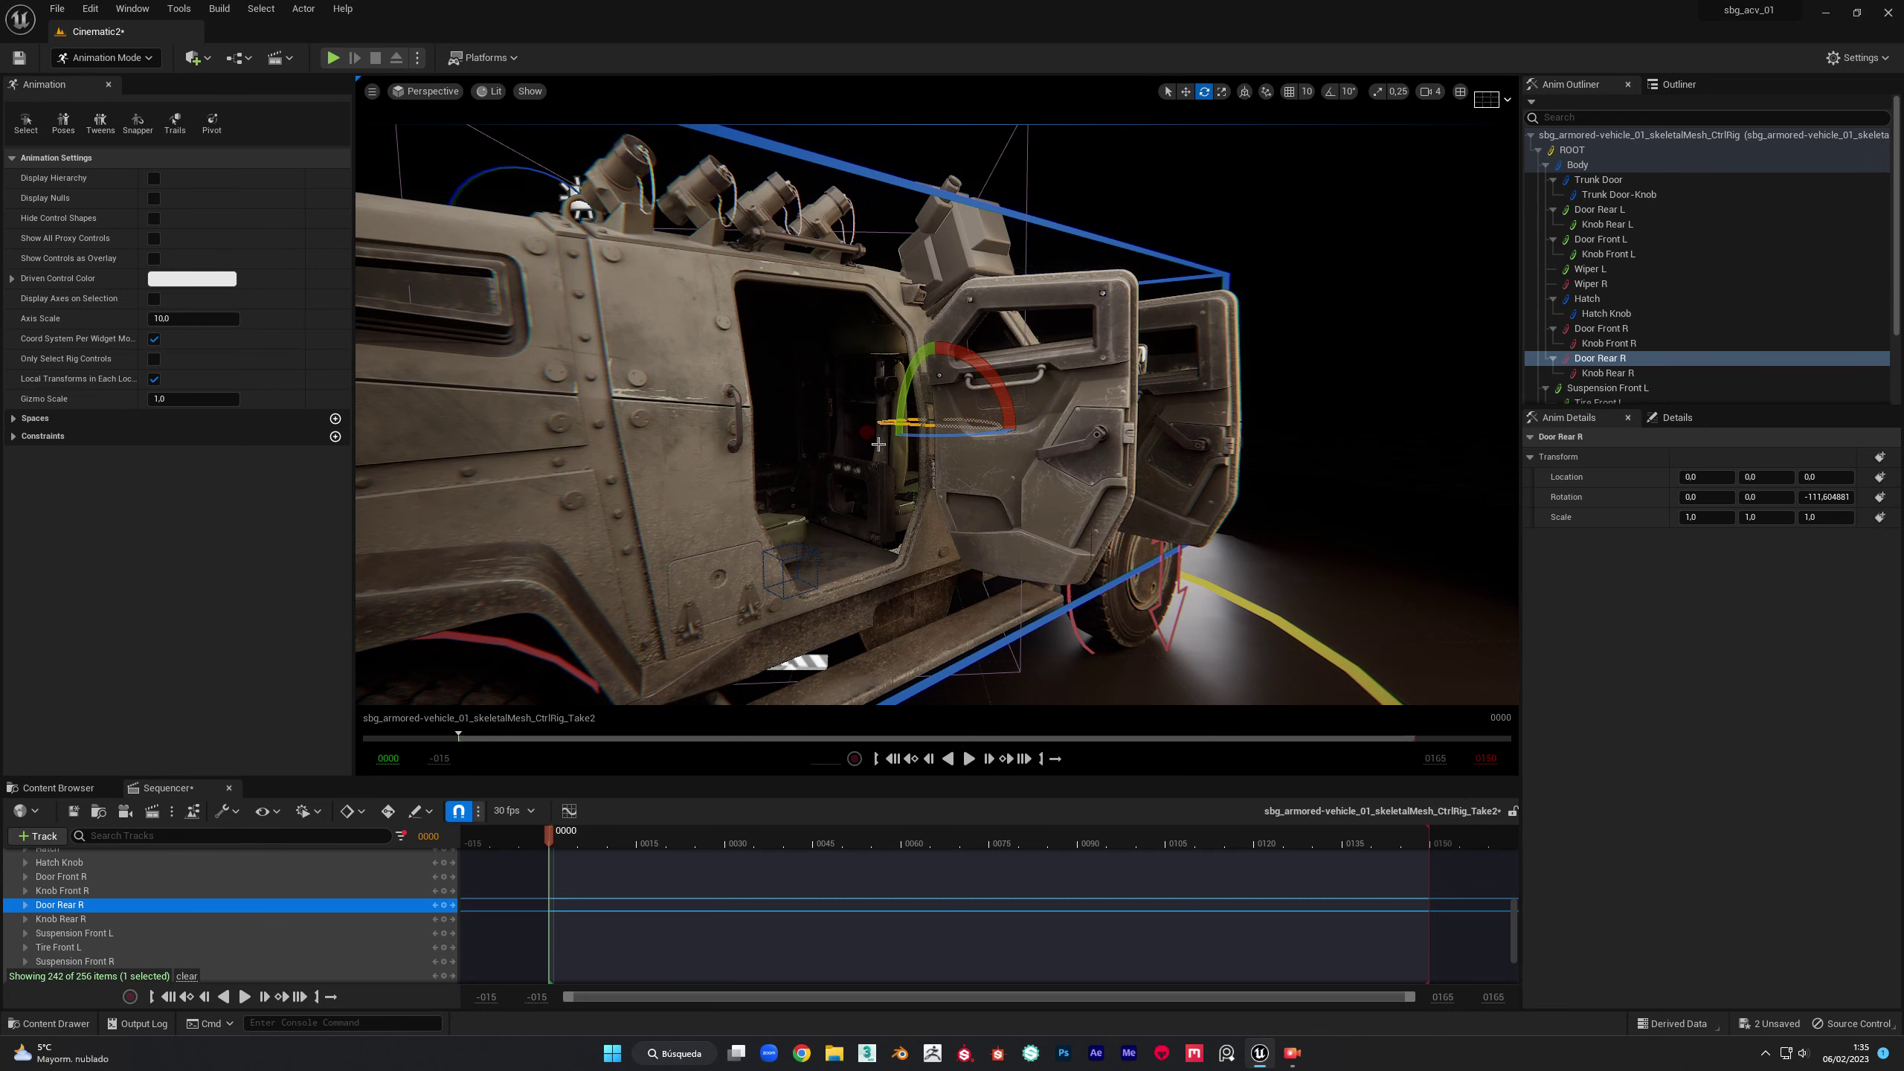
pyautogui.moveTo(843, 464); pyautogui.dragTo(998, 478, button='right')
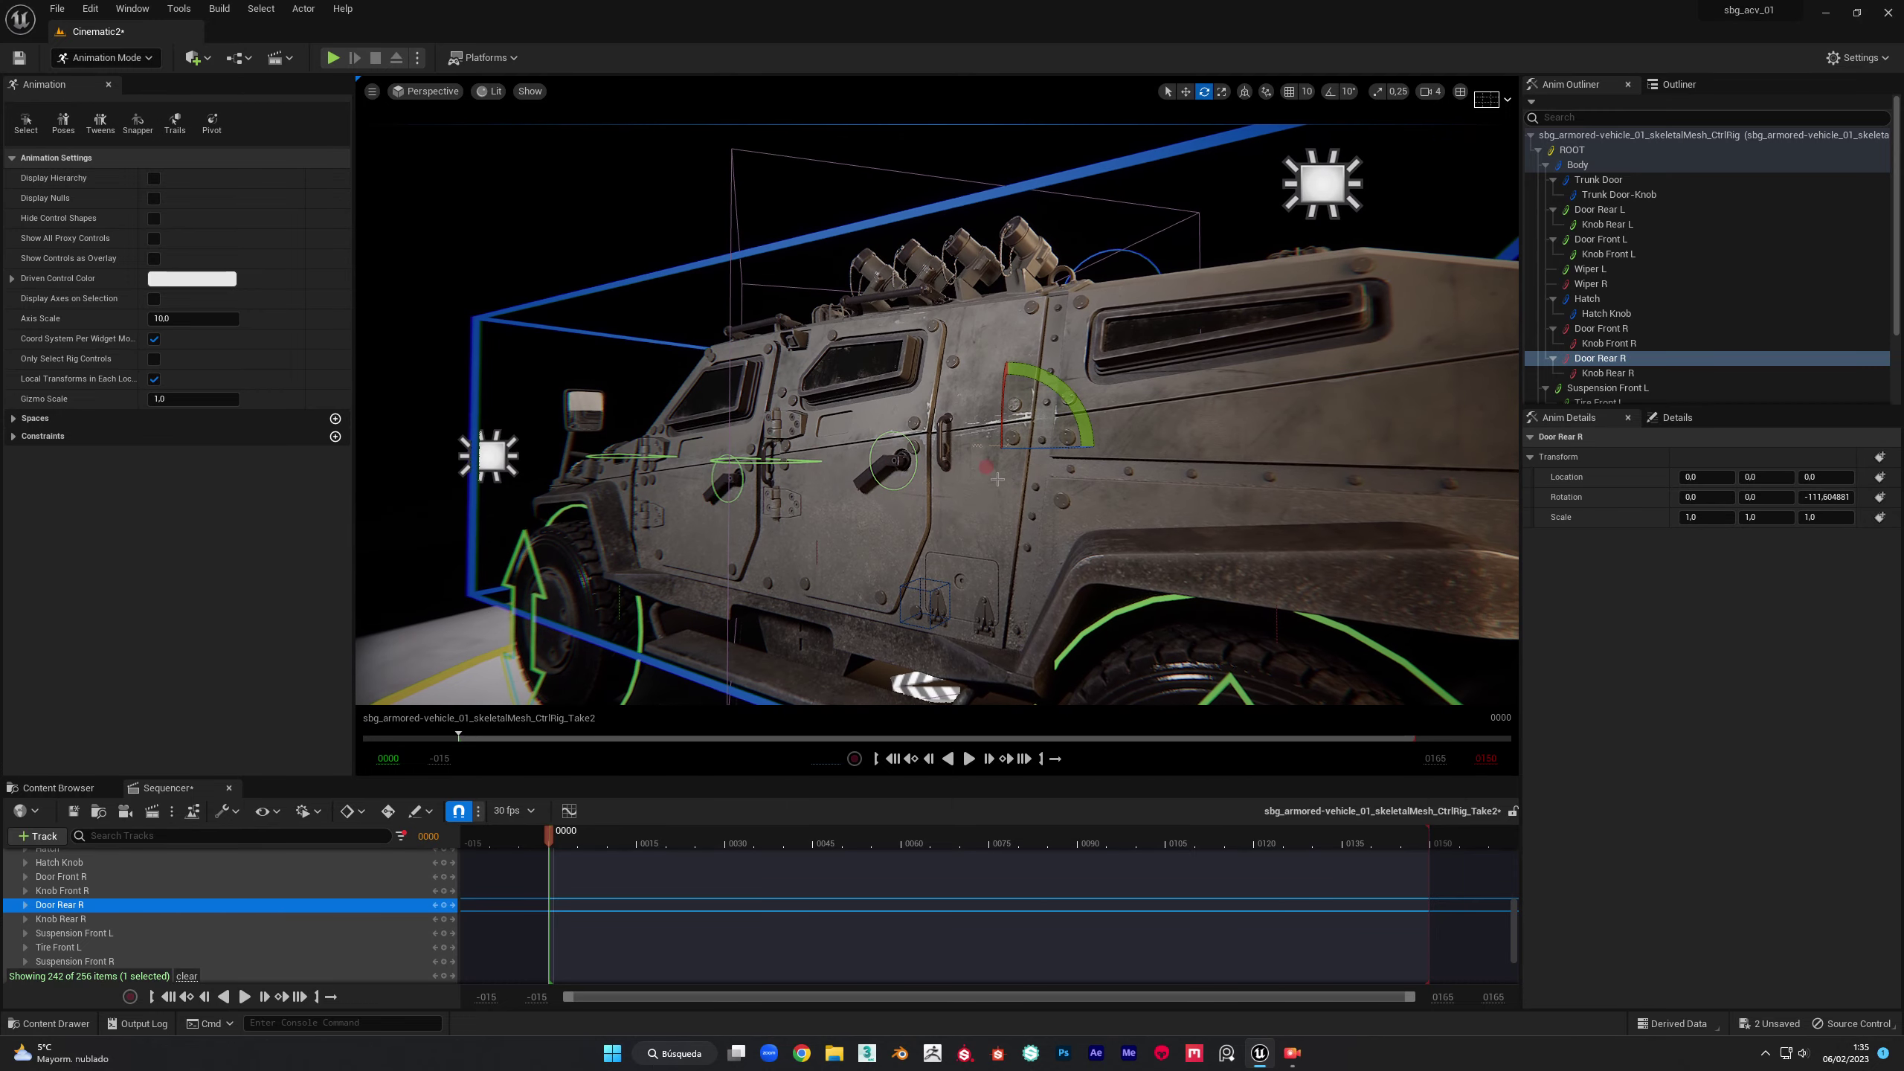
pyautogui.click(792, 461)
pyautogui.moveTo(799, 465); pyautogui.dragTo(805, 469)
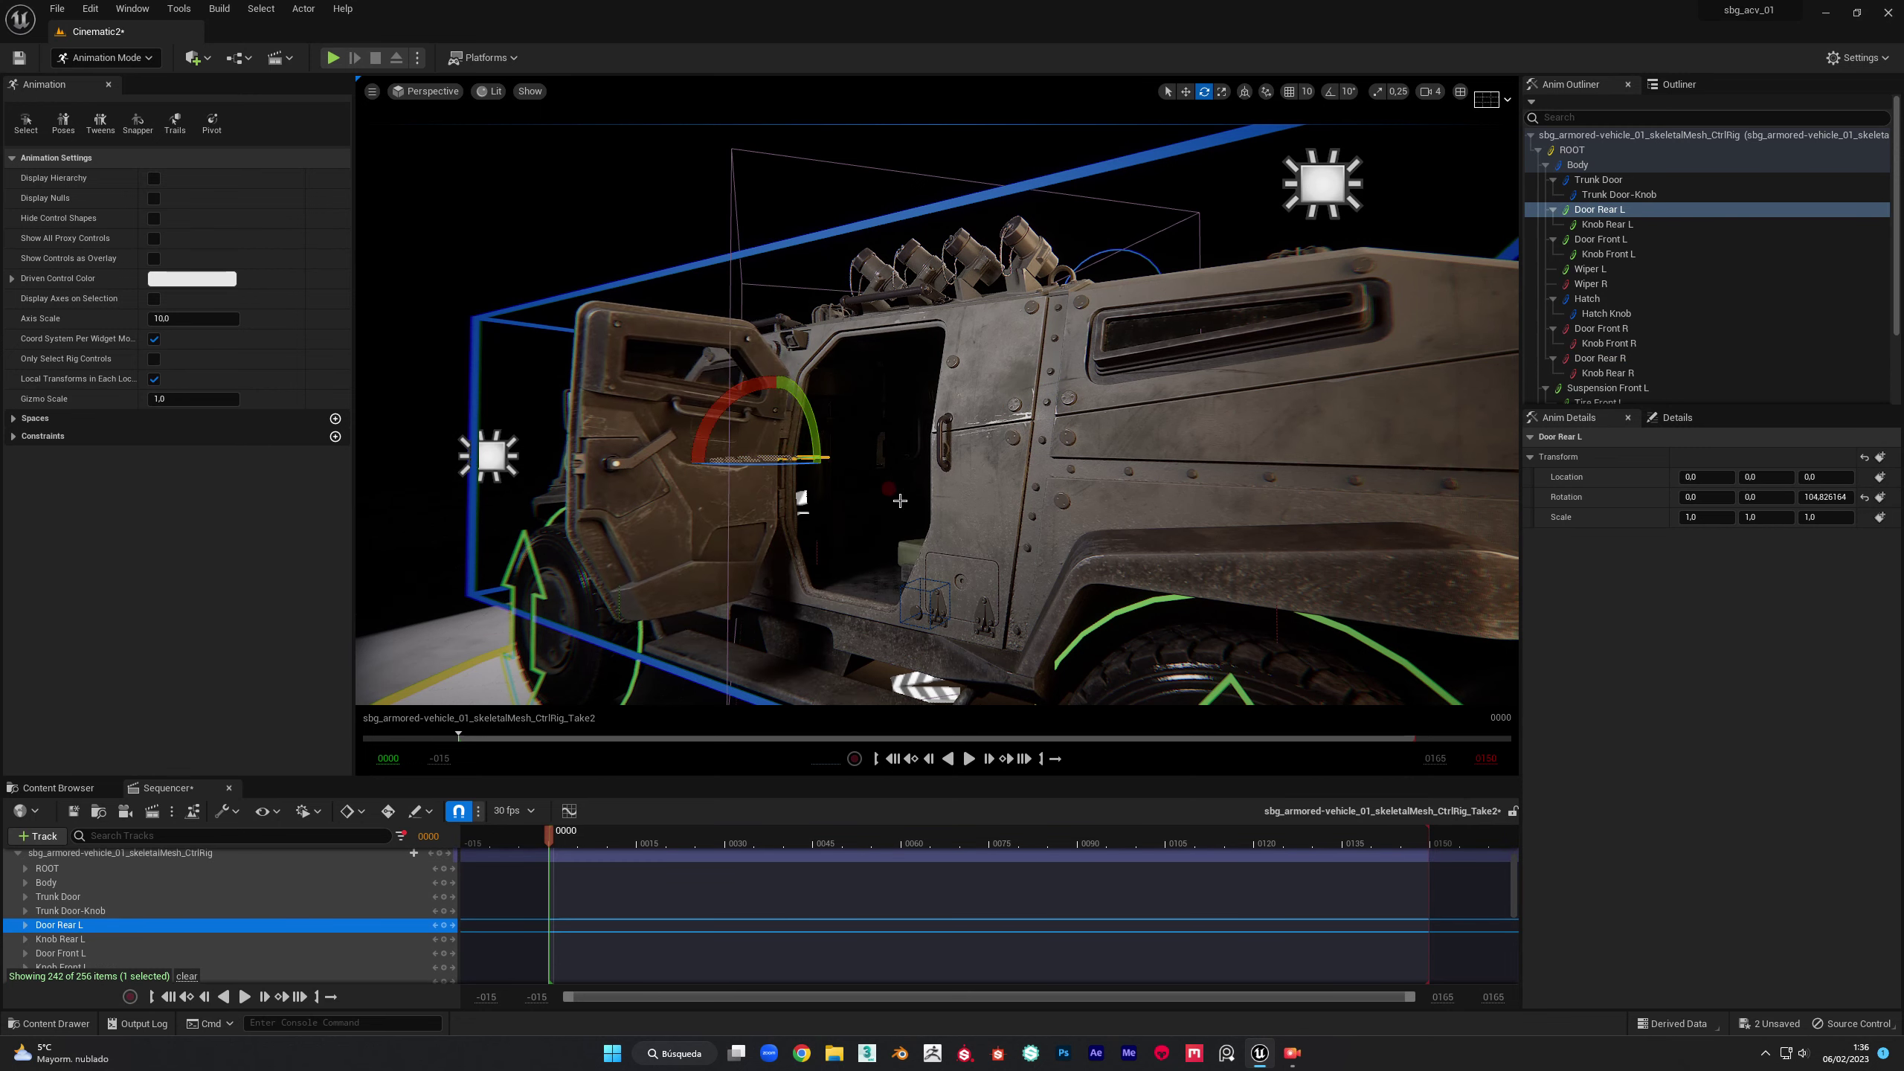
pyautogui.moveTo(948, 511); pyautogui.dragTo(957, 521, button='right')
# Step: Rotate the left windshield wiper up off the glass to -90°
pyautogui.scroll(2, 957, 521)
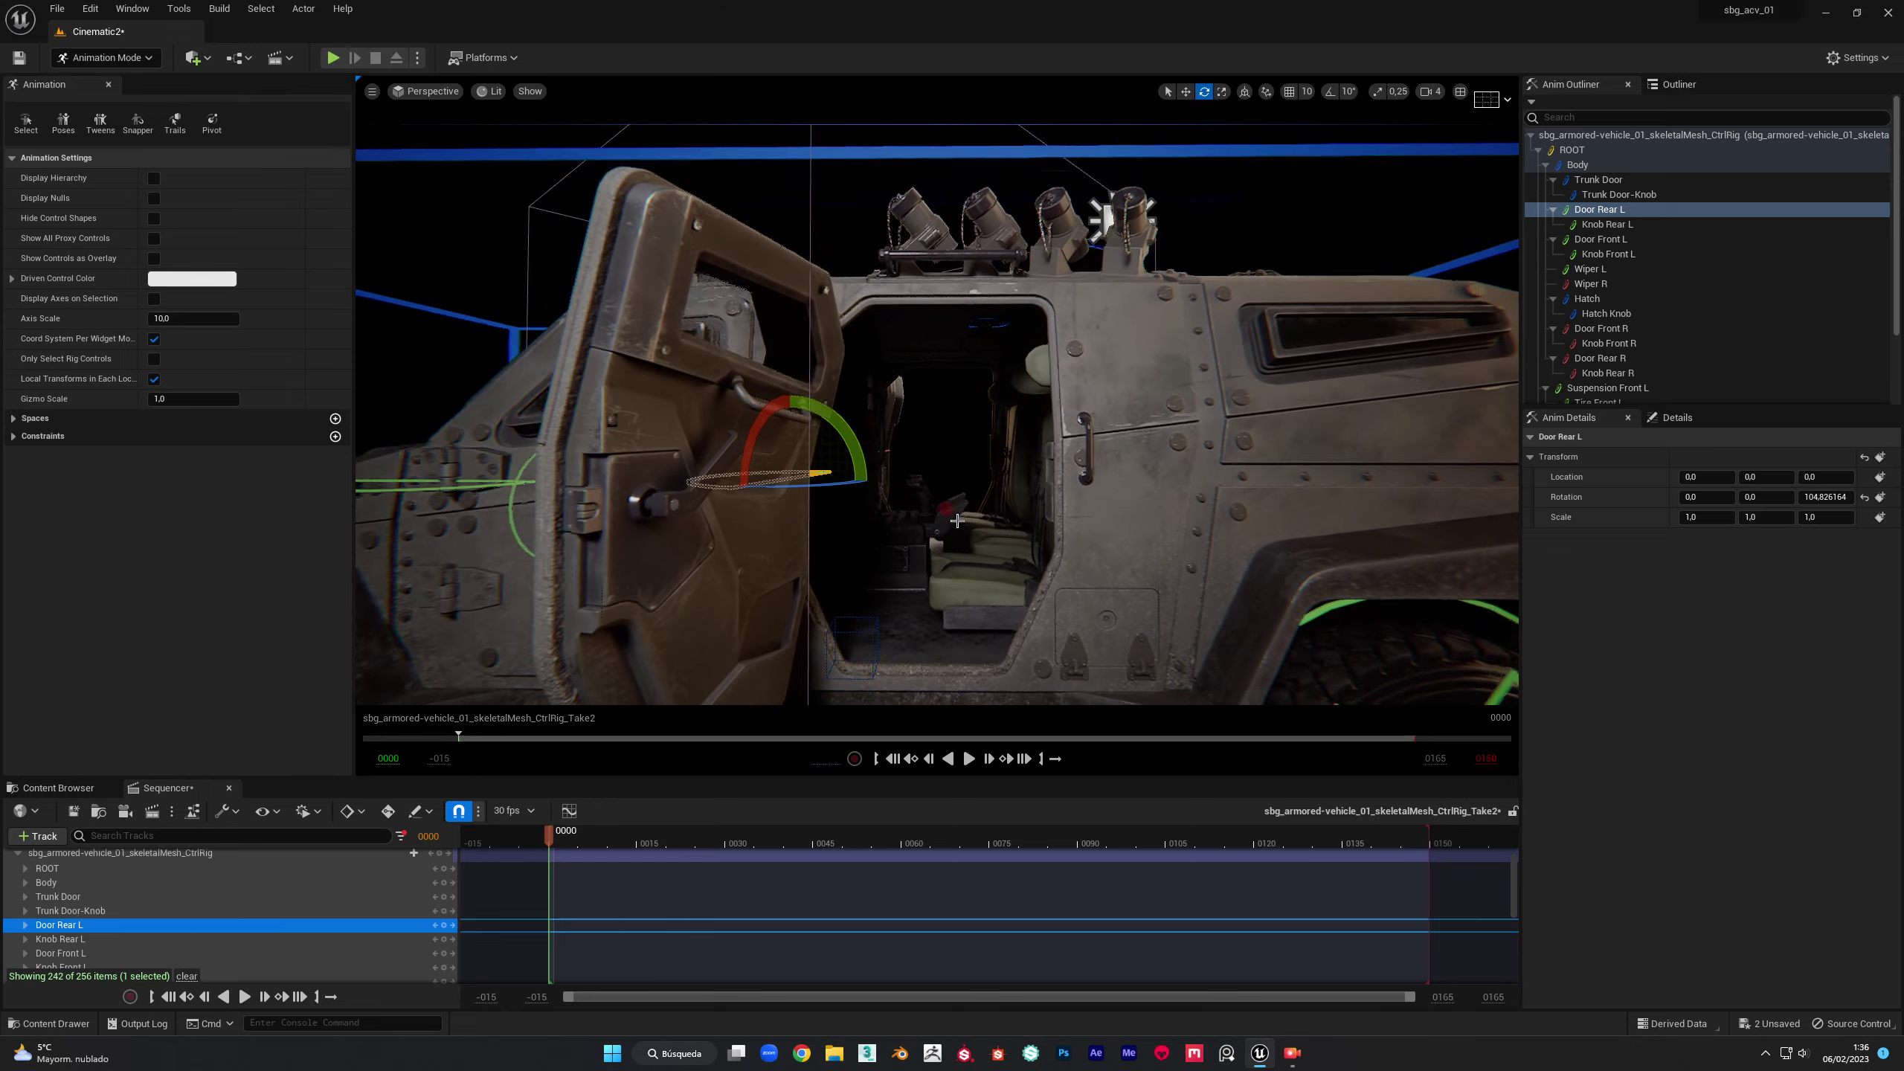
pyautogui.scroll(2, 957, 520)
pyautogui.scroll(4, 957, 520)
pyautogui.scroll(3, 958, 520)
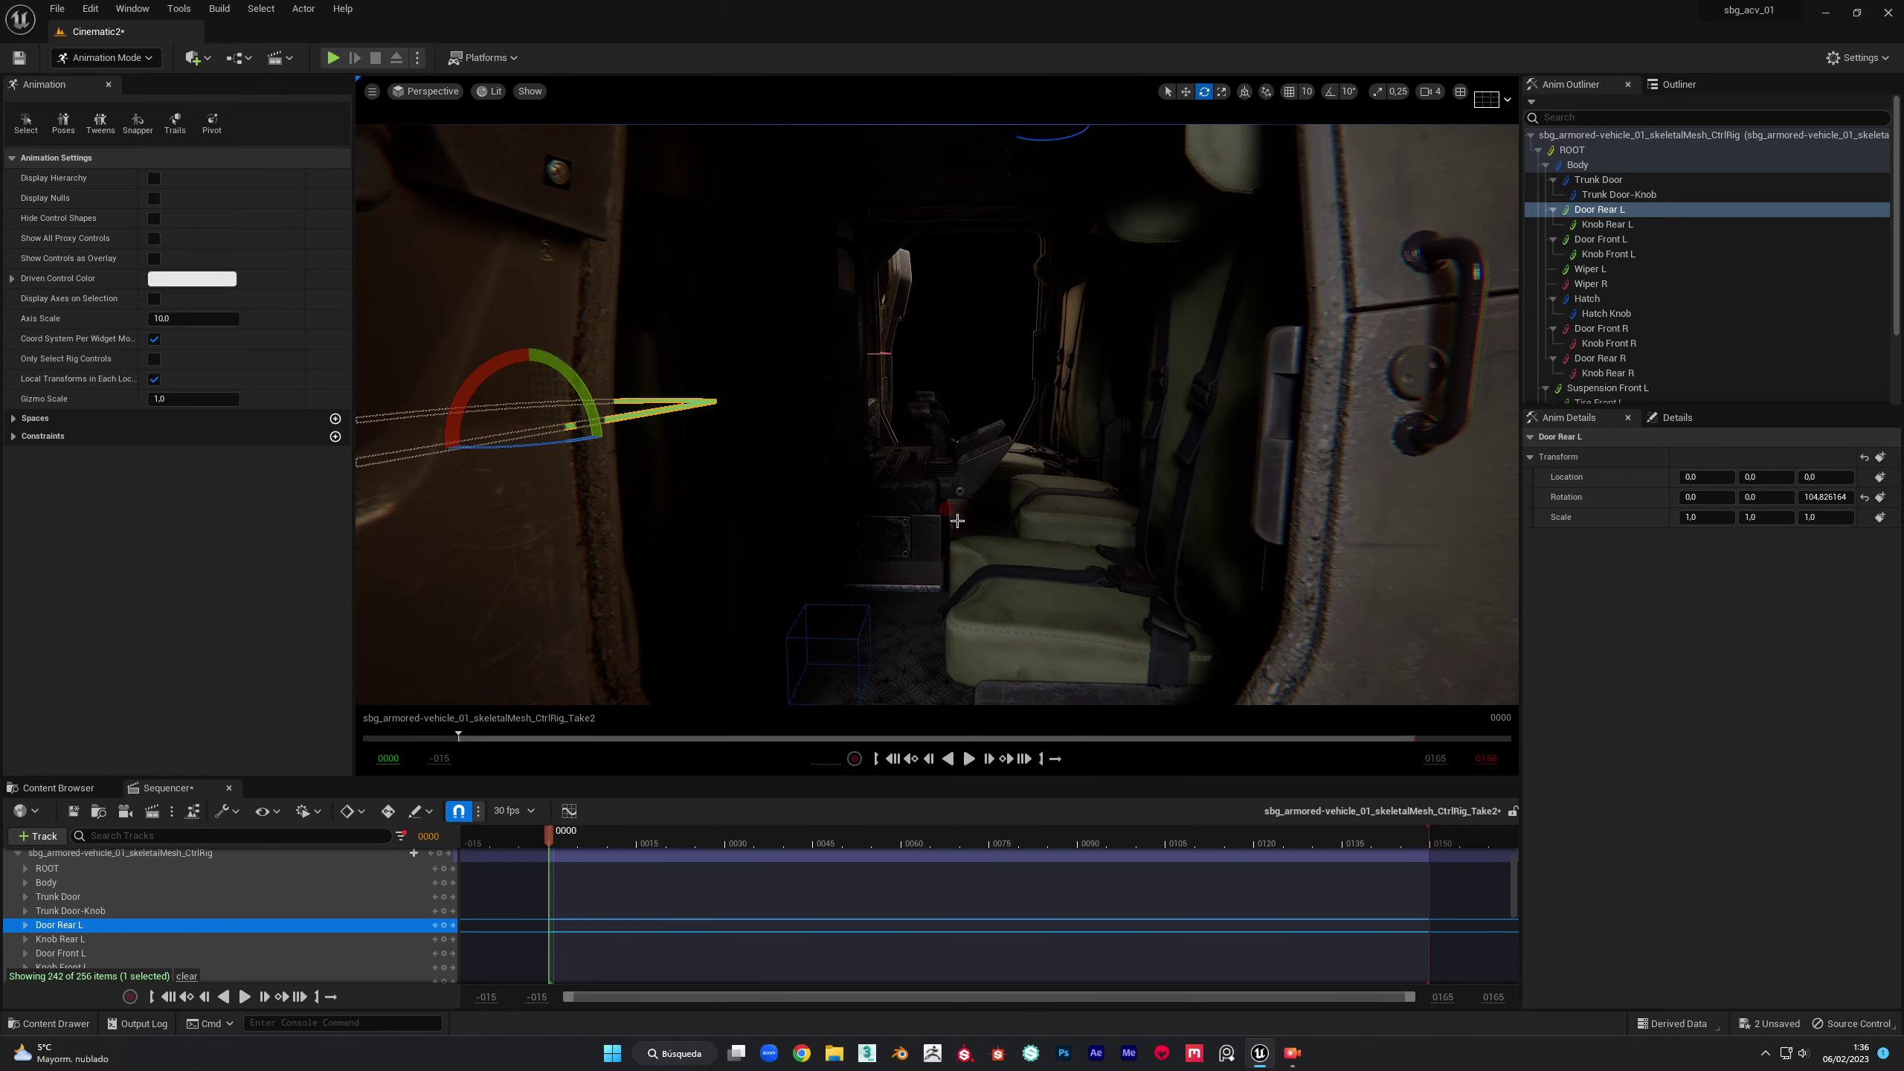
pyautogui.scroll(-5, 957, 520)
pyautogui.moveTo(957, 521); pyautogui.dragTo(989, 531, button='right')
pyautogui.moveTo(989, 531); pyautogui.dragTo(1027, 489)
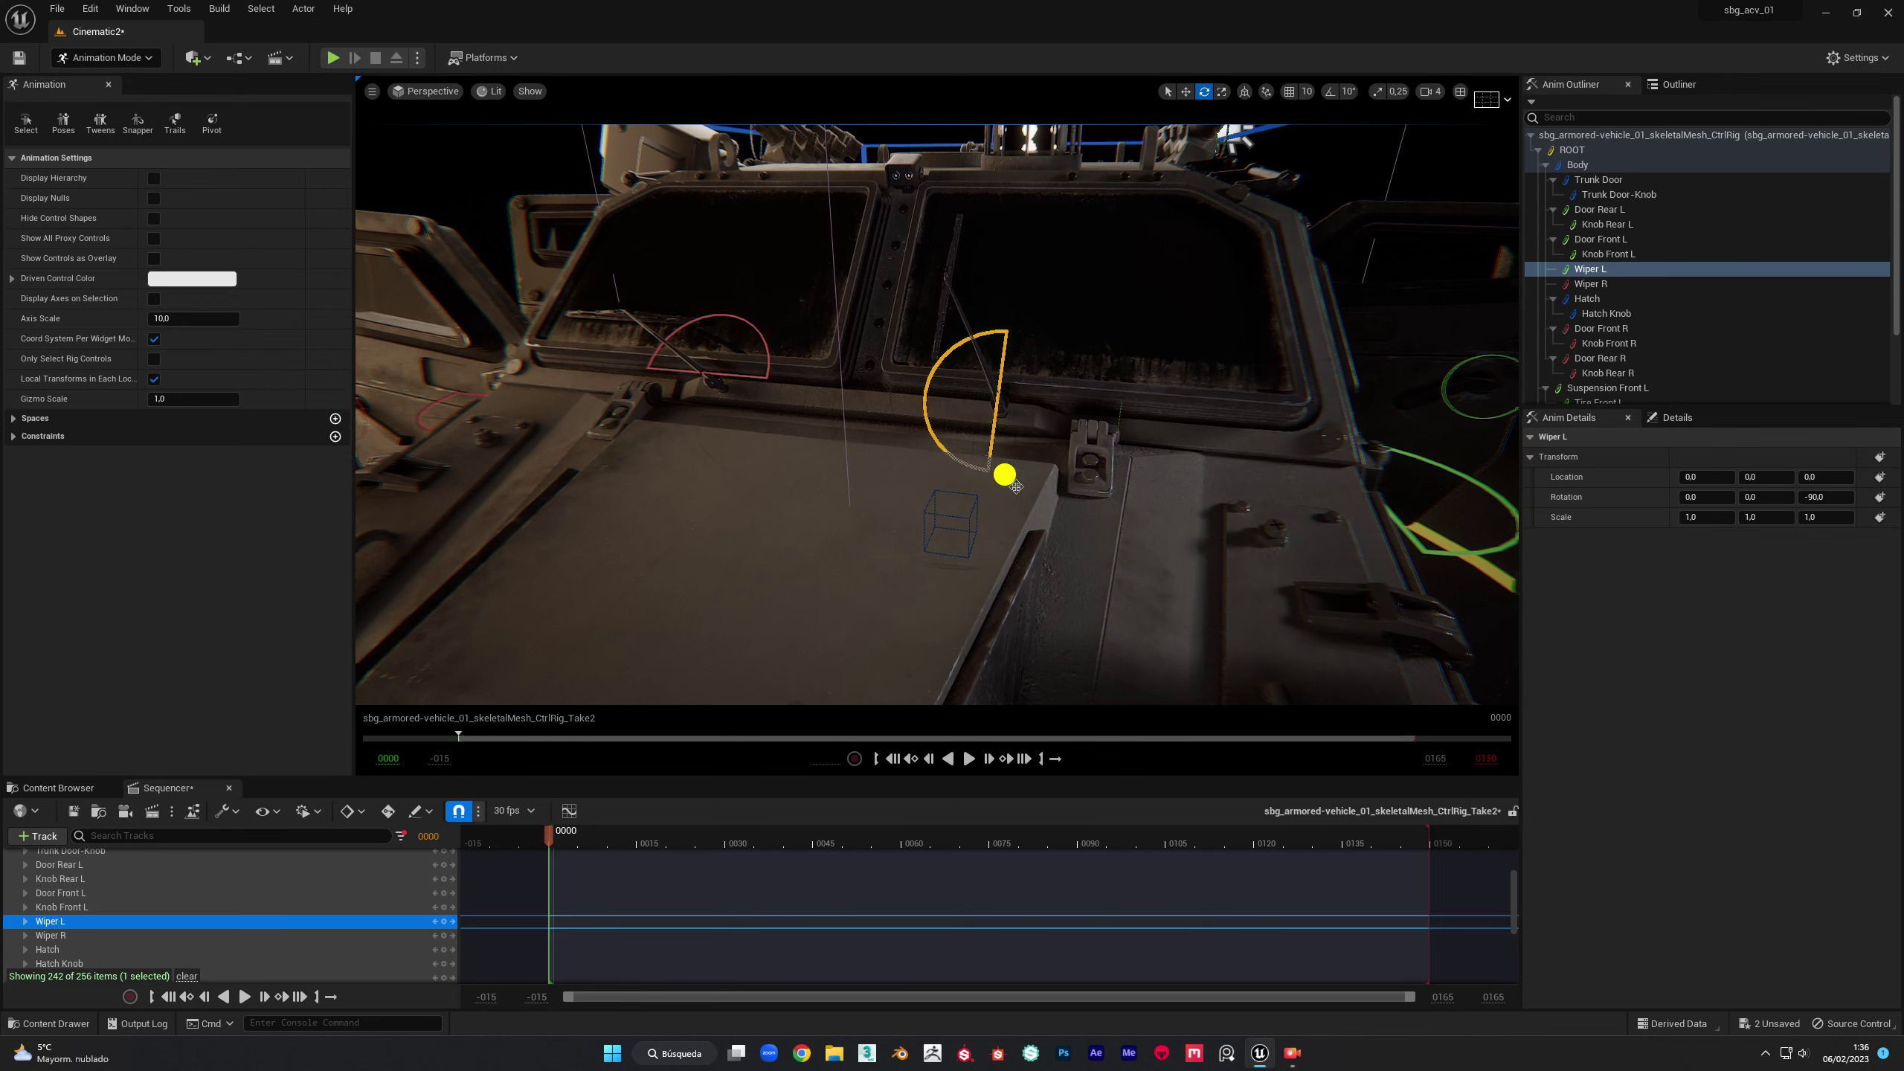
# Step: Raise the Wiper R control to 90° and frame the whole vehicle
pyautogui.moveTo(1017, 488); pyautogui.dragTo(1016, 486, button='right')
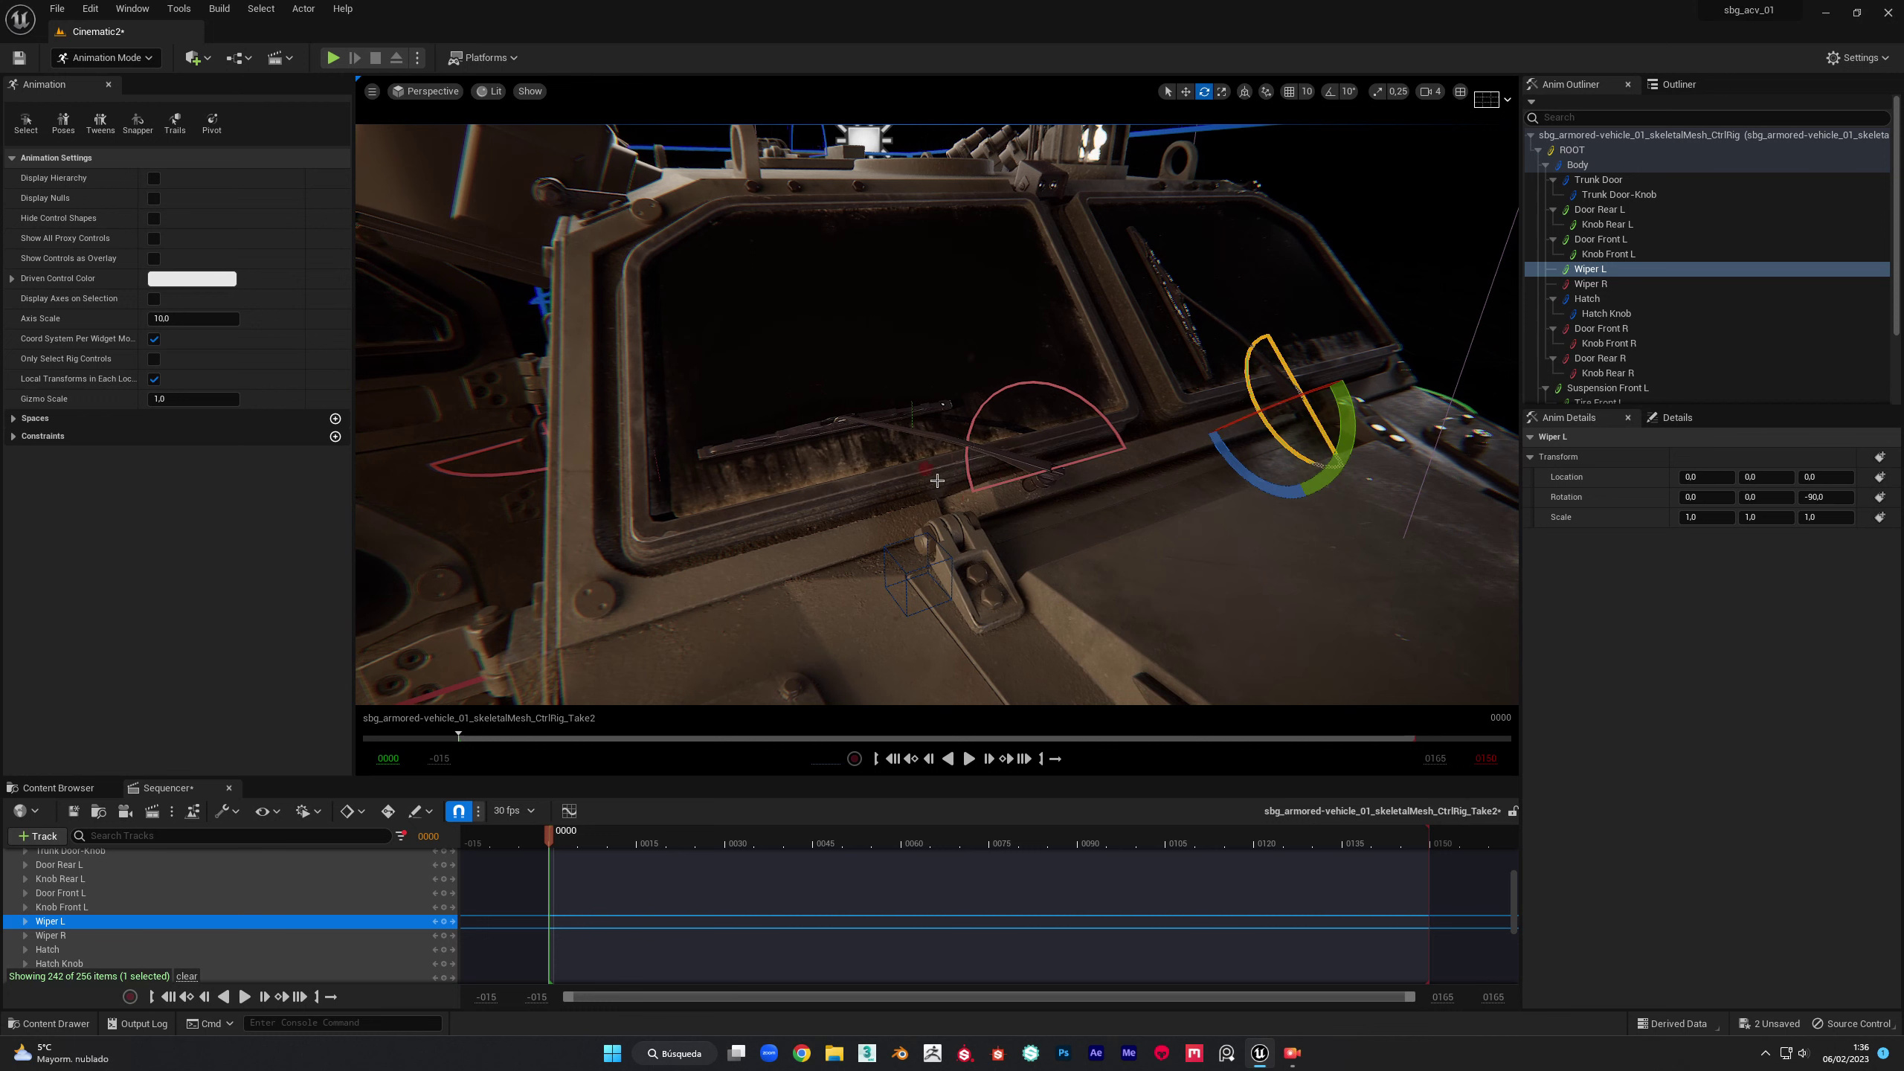
pyautogui.click(963, 481)
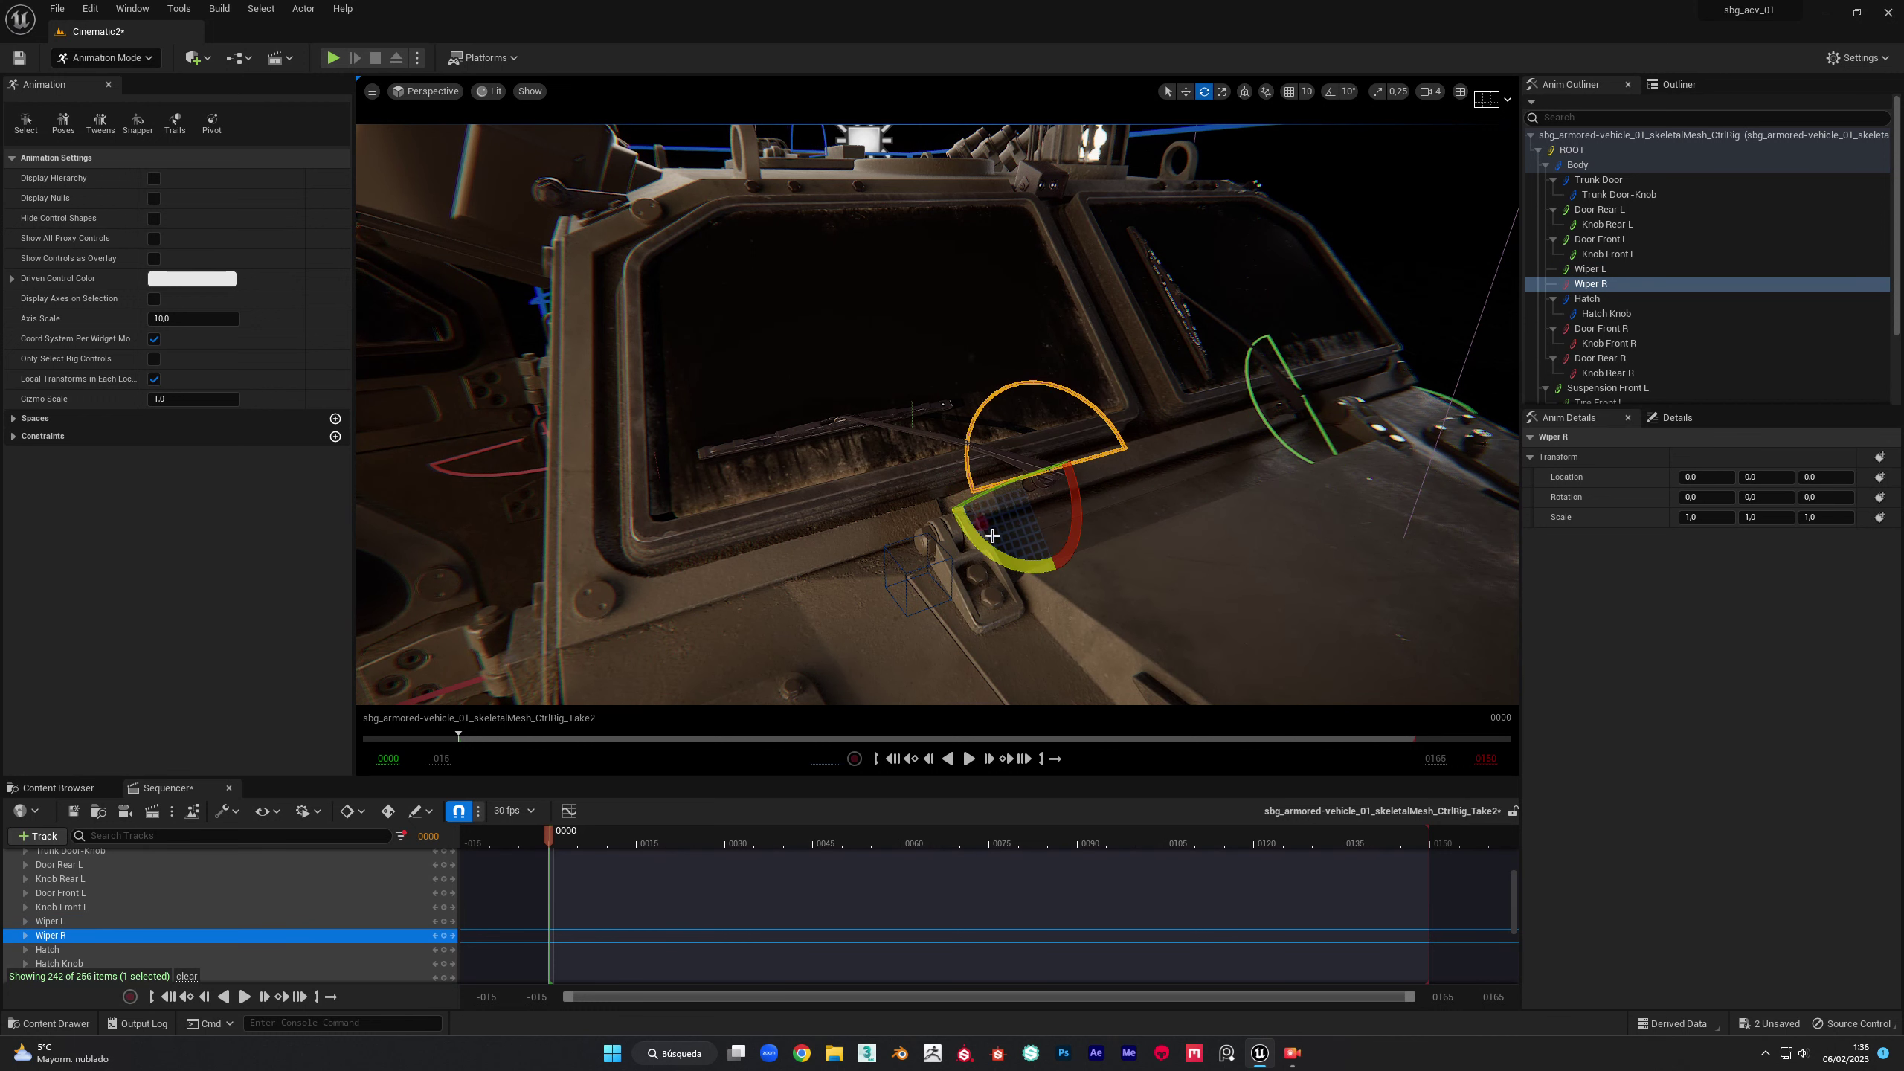
pyautogui.moveTo(987, 548); pyautogui.dragTo(988, 548)
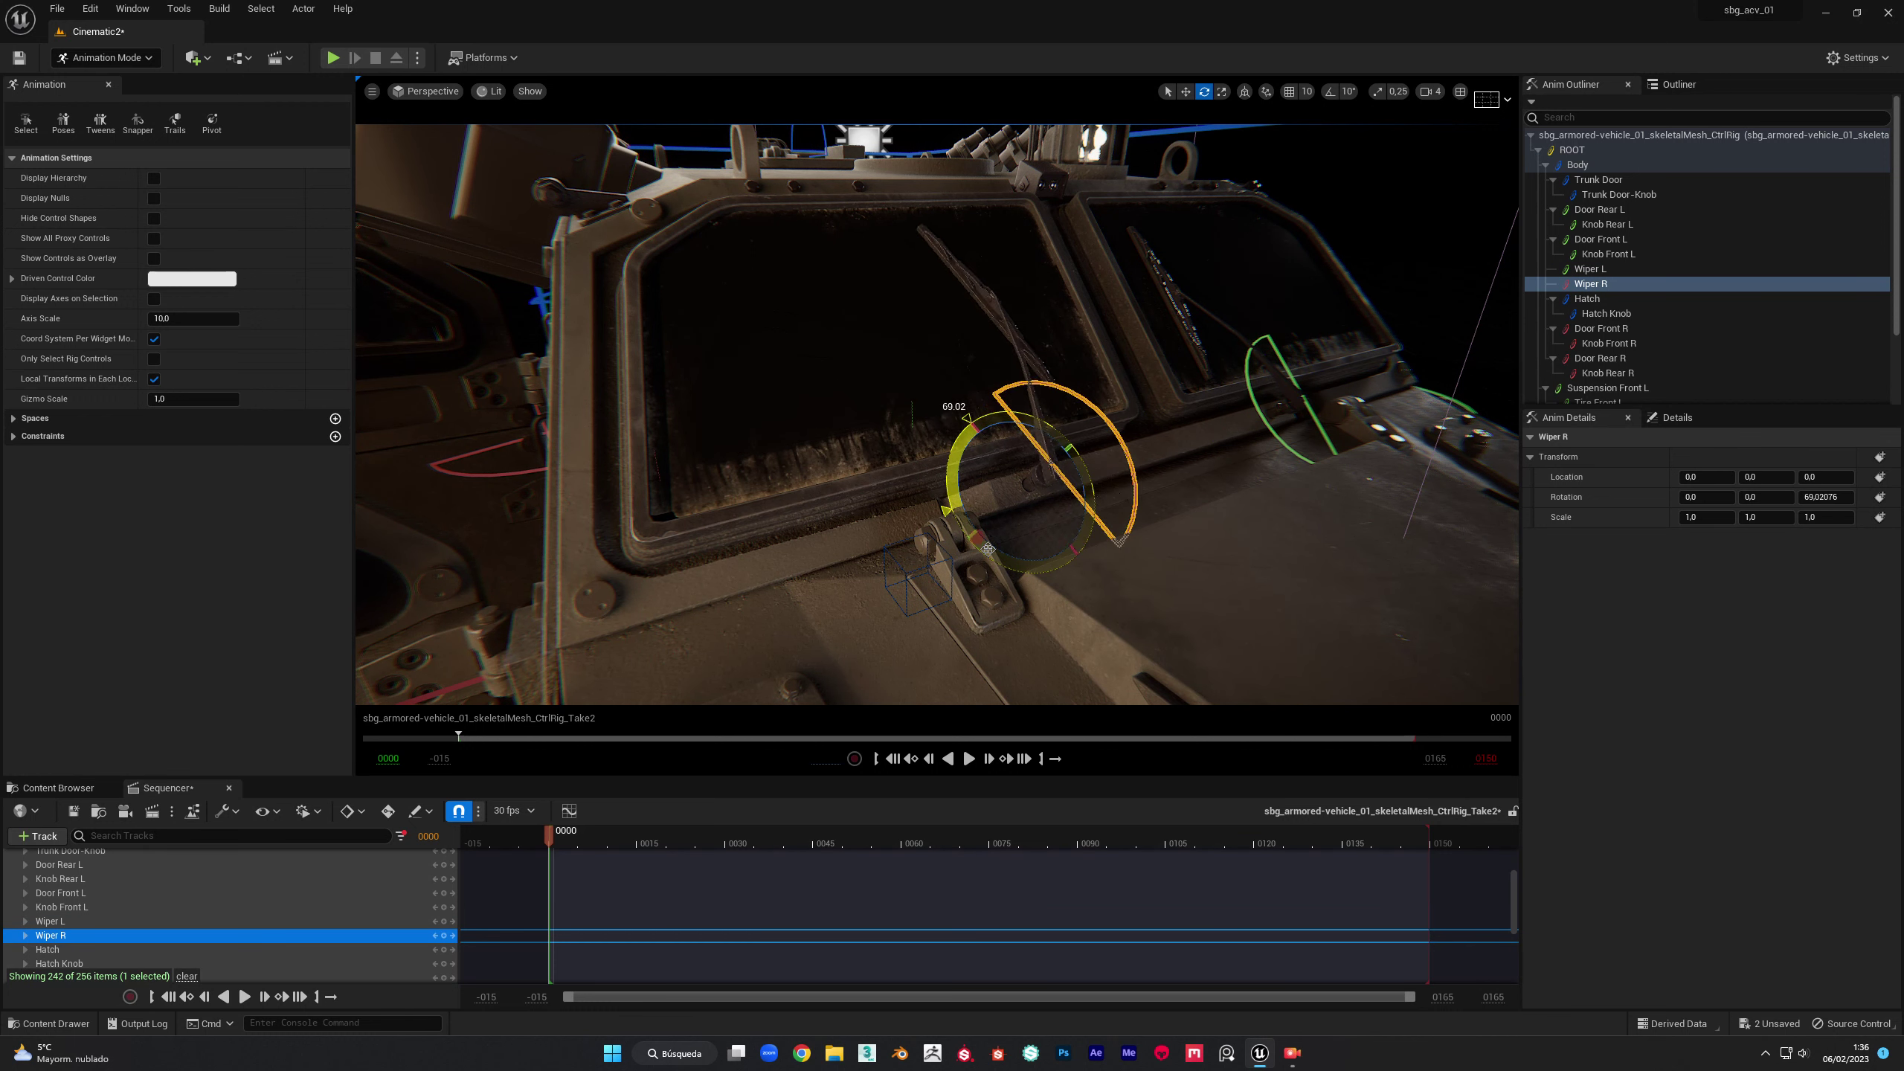
pyautogui.moveTo(987, 548); pyautogui.dragTo(988, 548)
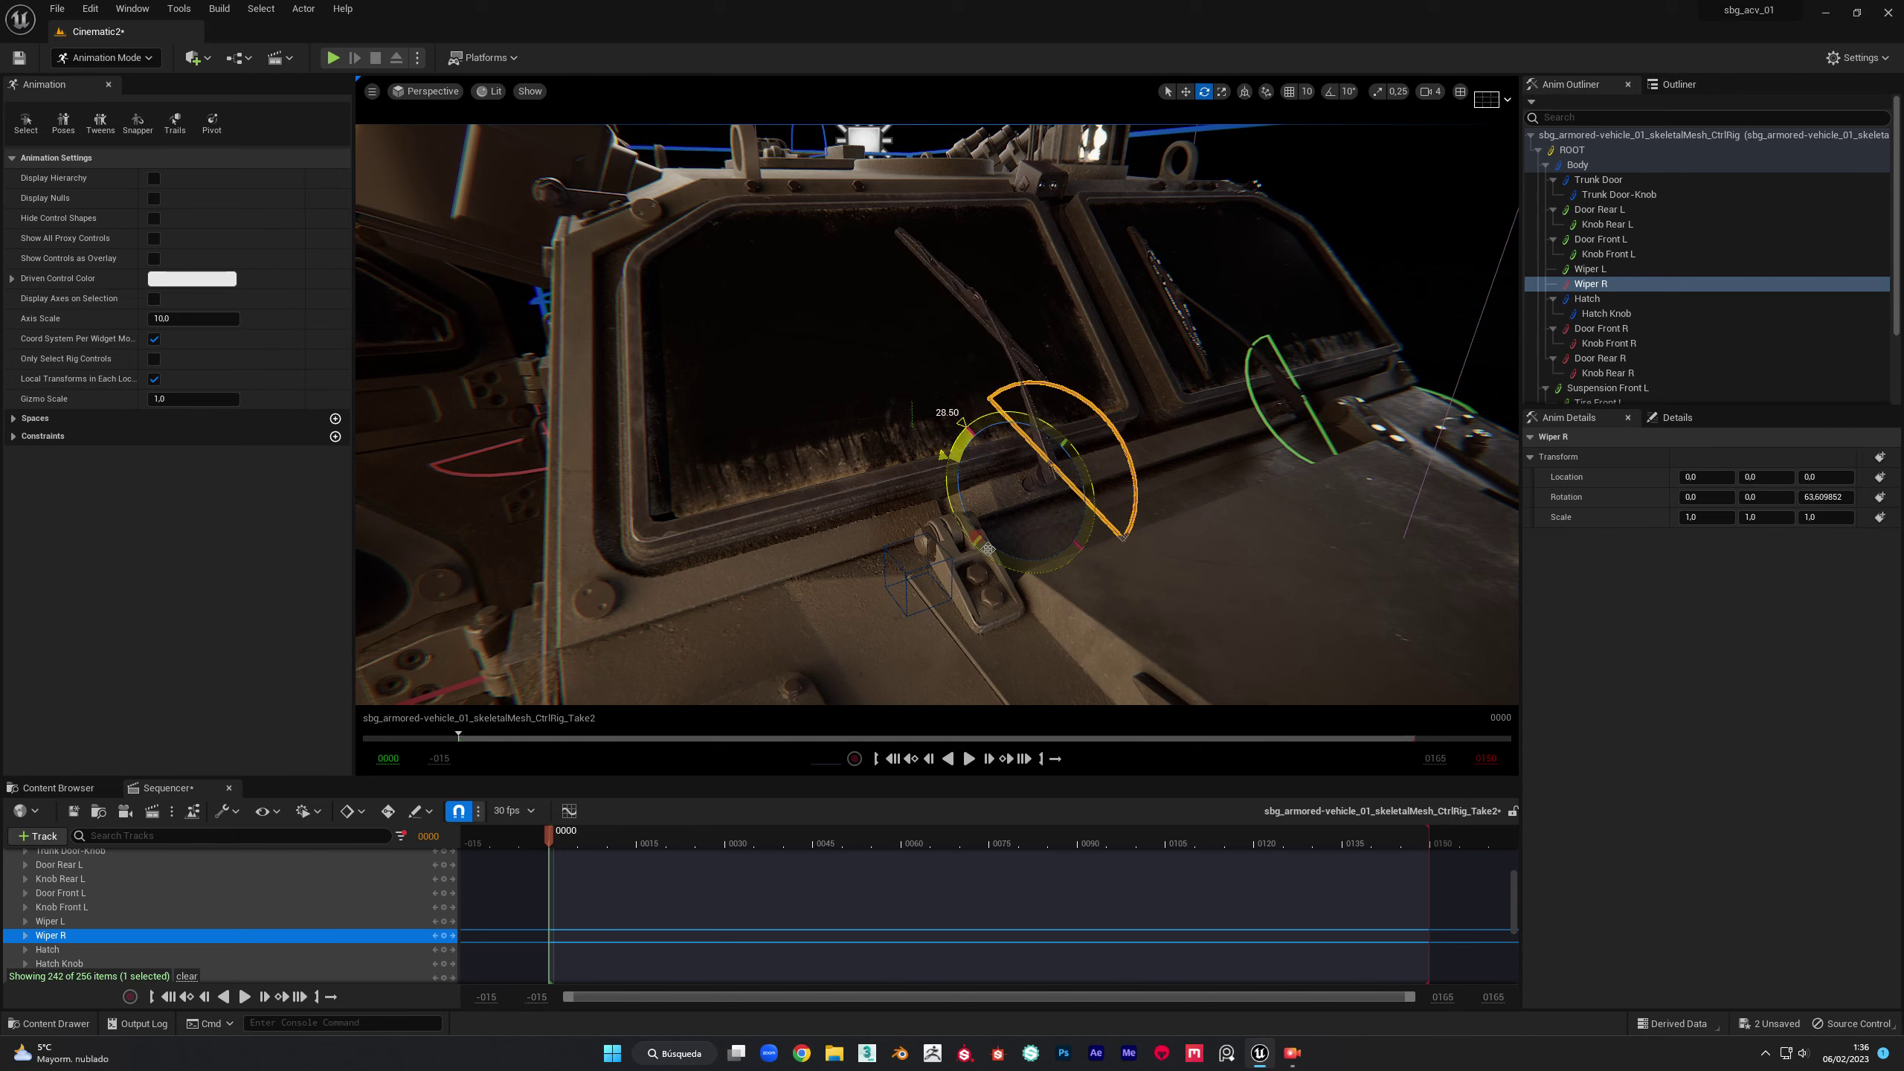
pyautogui.press('f')
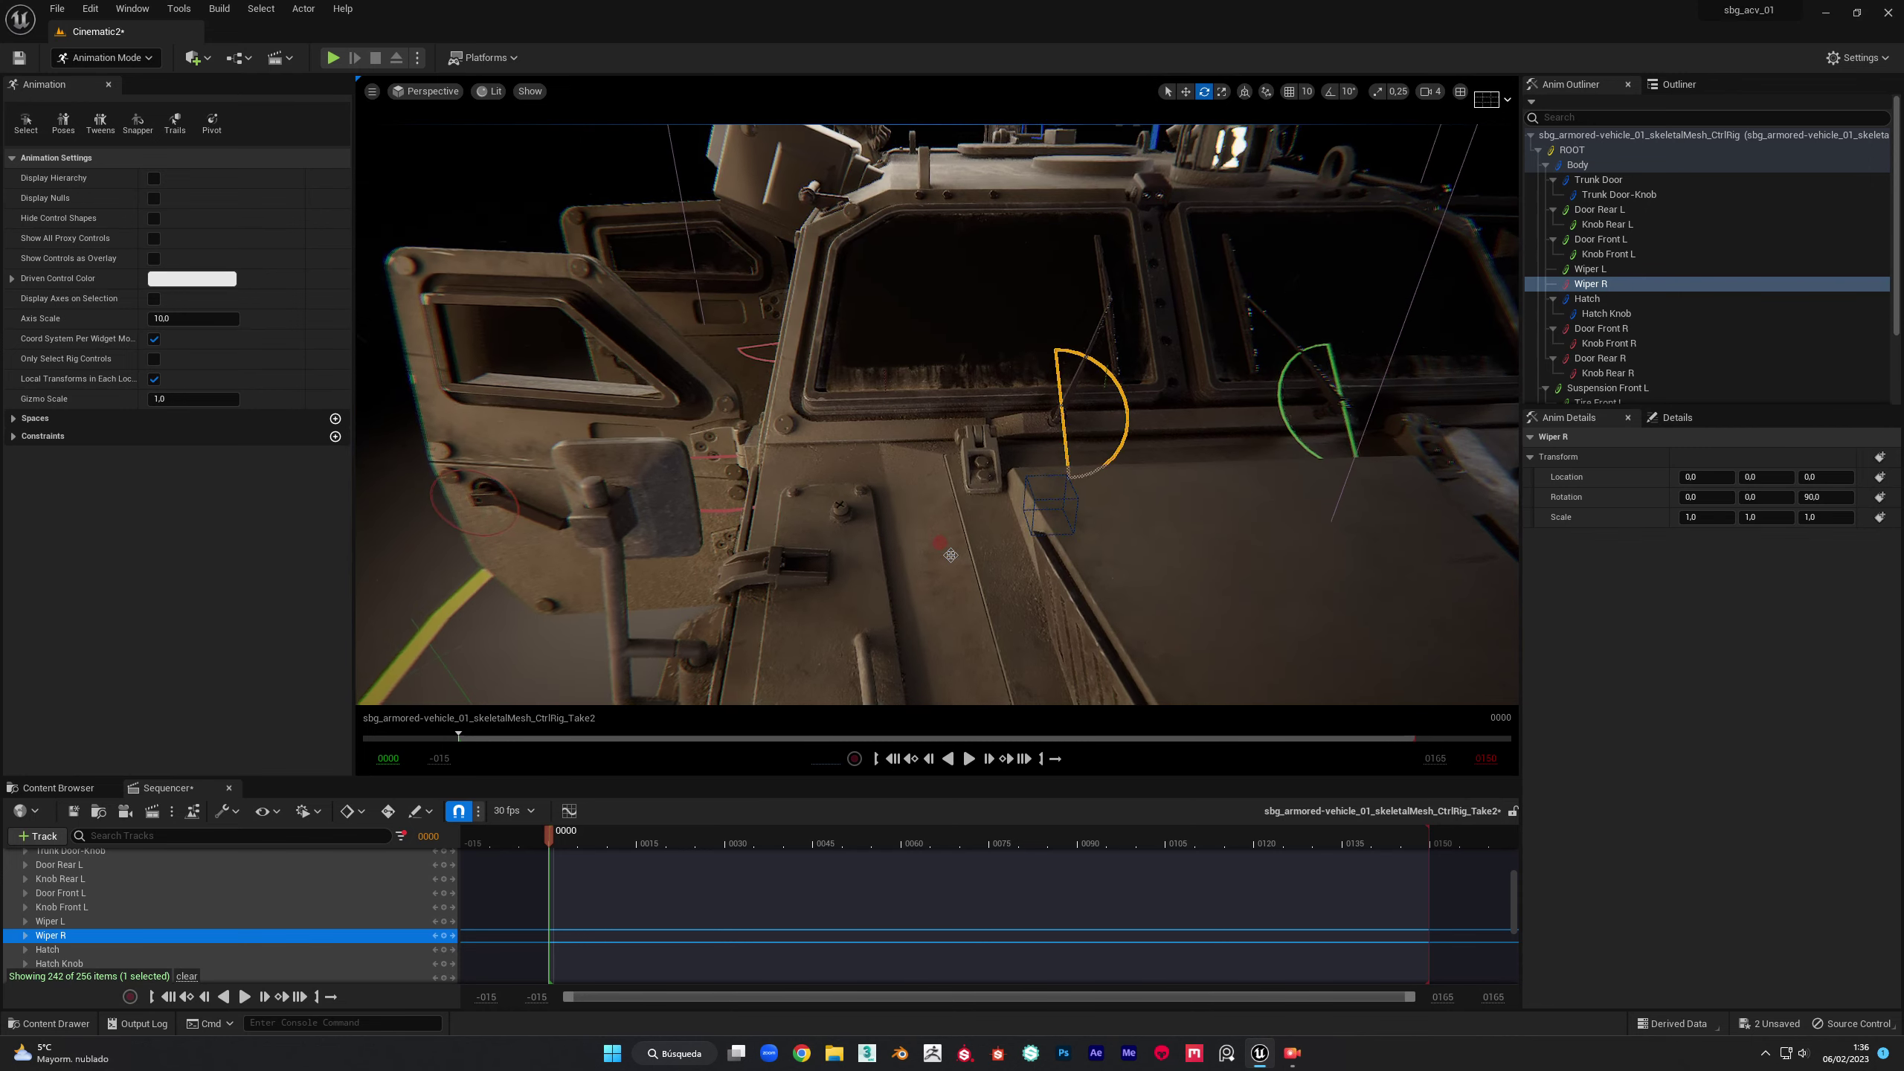
pyautogui.keyDown('alt'); pyautogui.moveTo(950, 555); pyautogui.dragTo(937, 556); pyautogui.keyUp('alt')
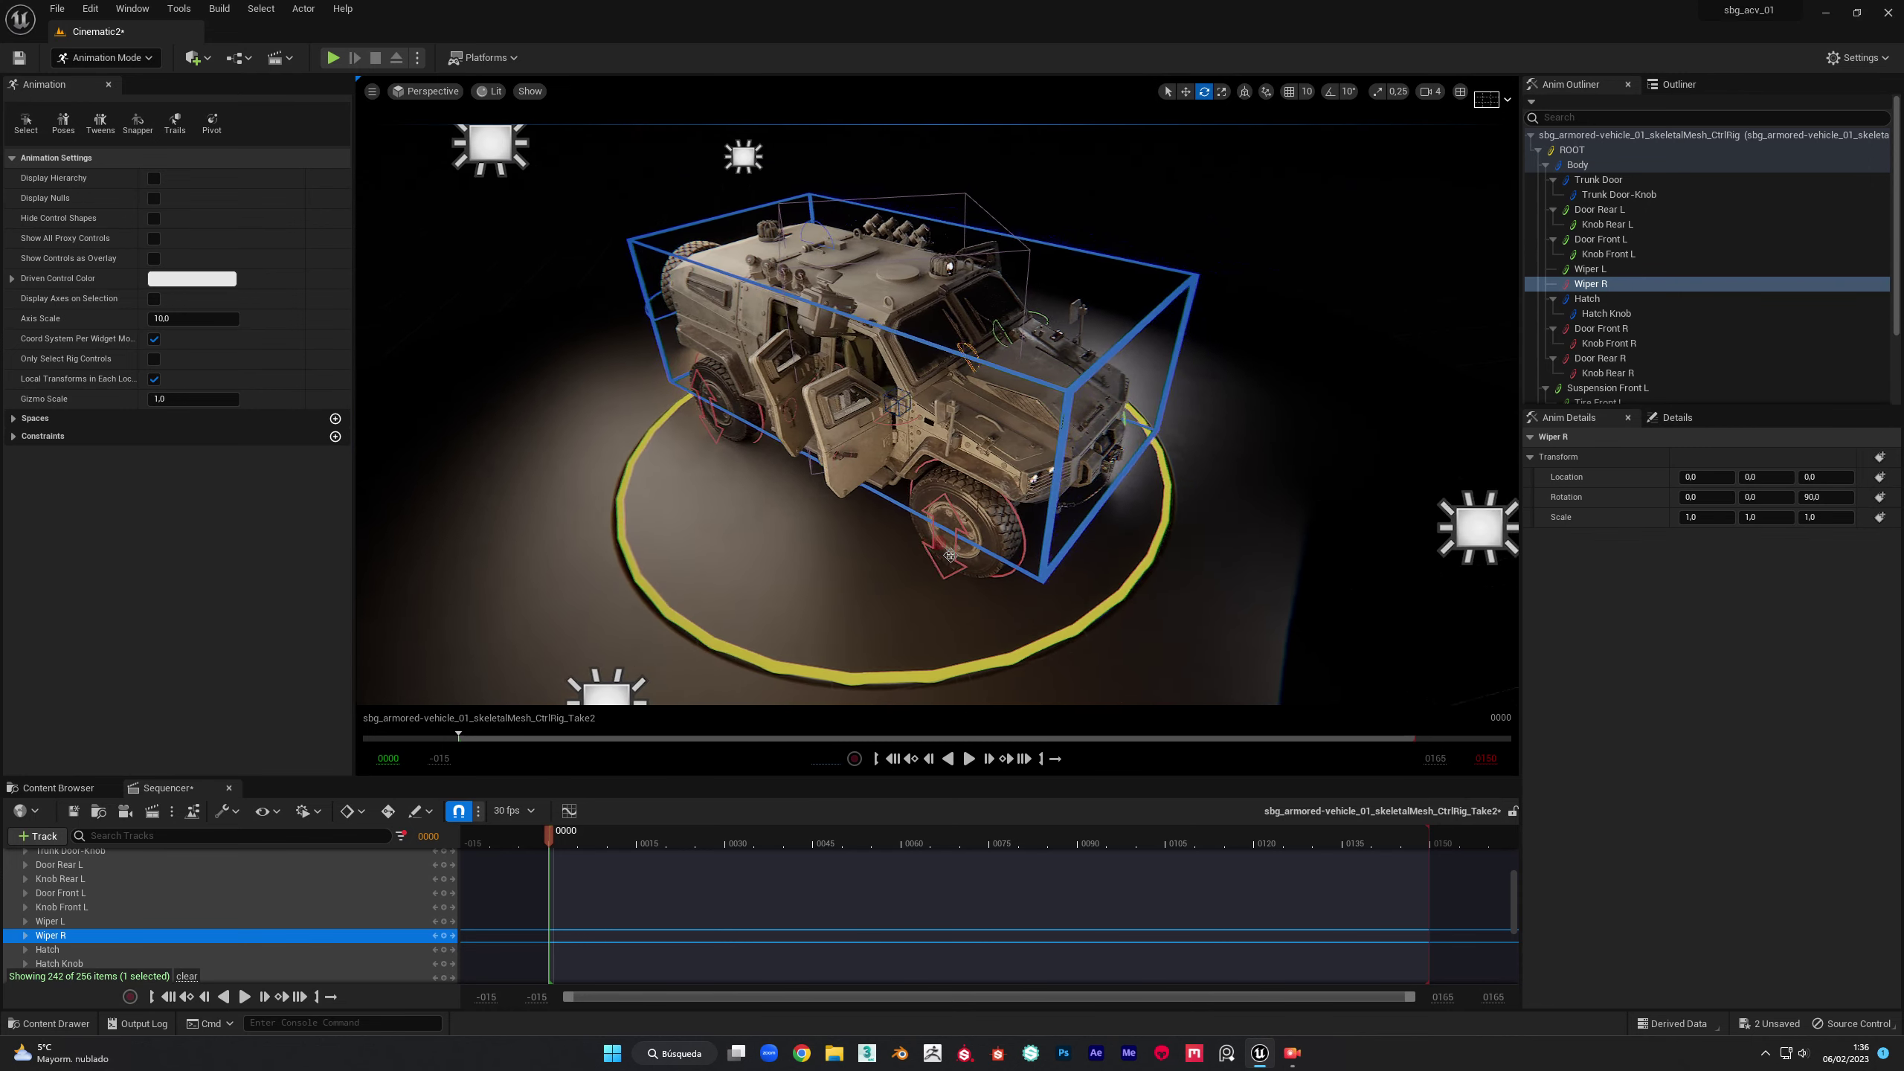
pyautogui.click(836, 585)
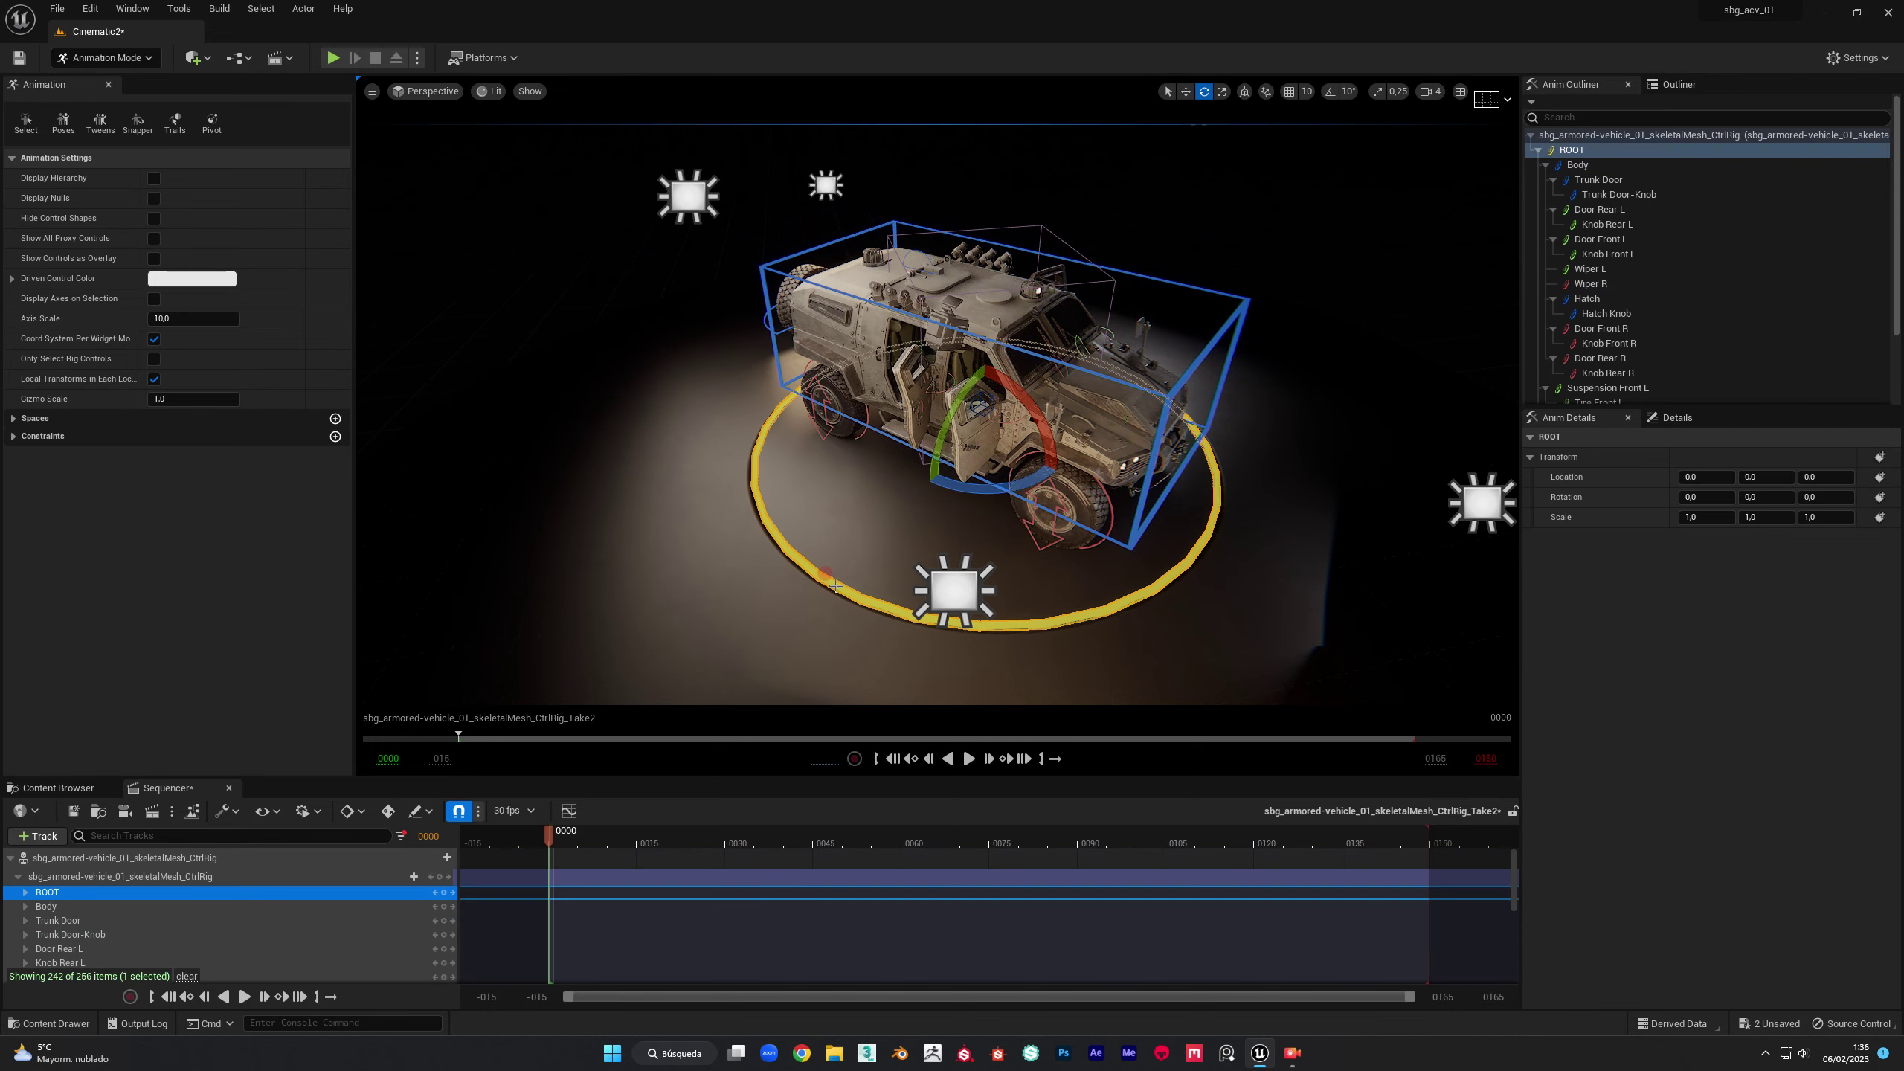
# Step: Turn ROOT about -4° in Z; tilt Body on X and Y, undoing each back to 0
pyautogui.moveTo(951, 487); pyautogui.dragTo(950, 487)
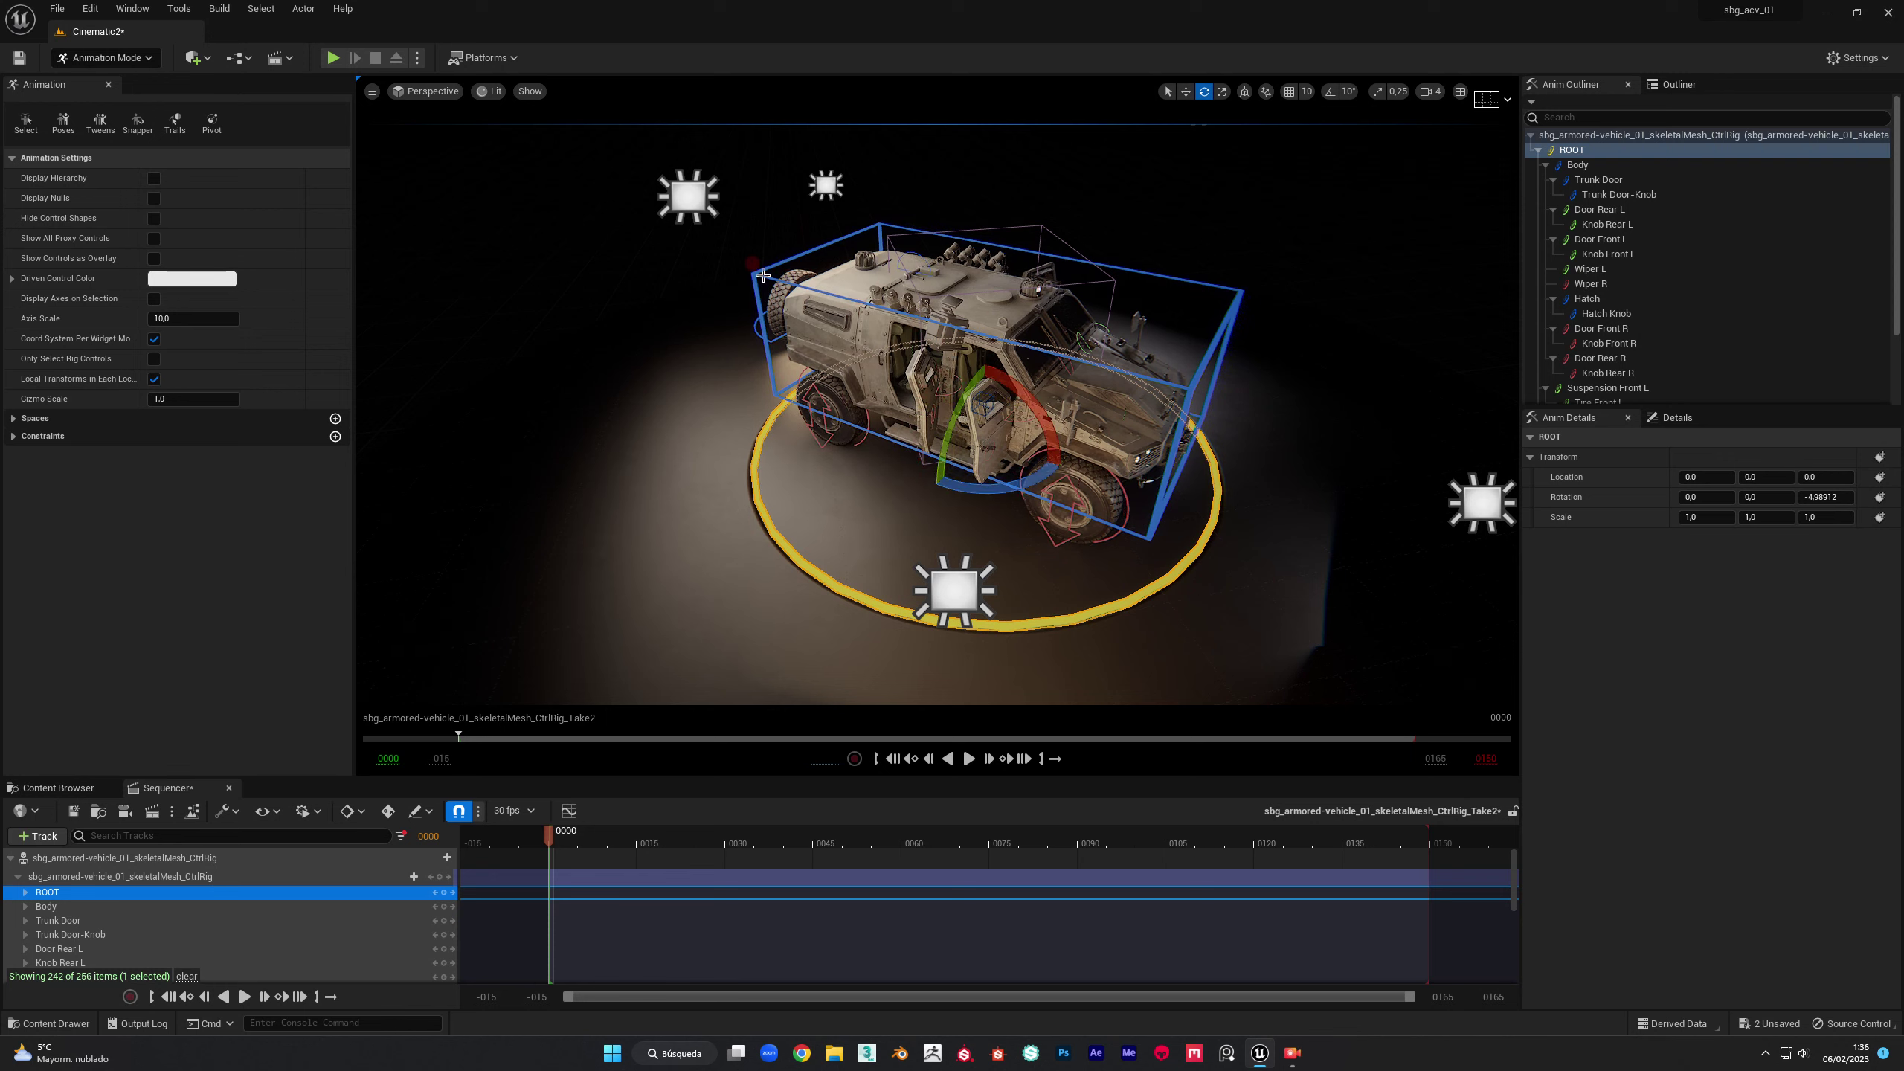
pyautogui.click(755, 273)
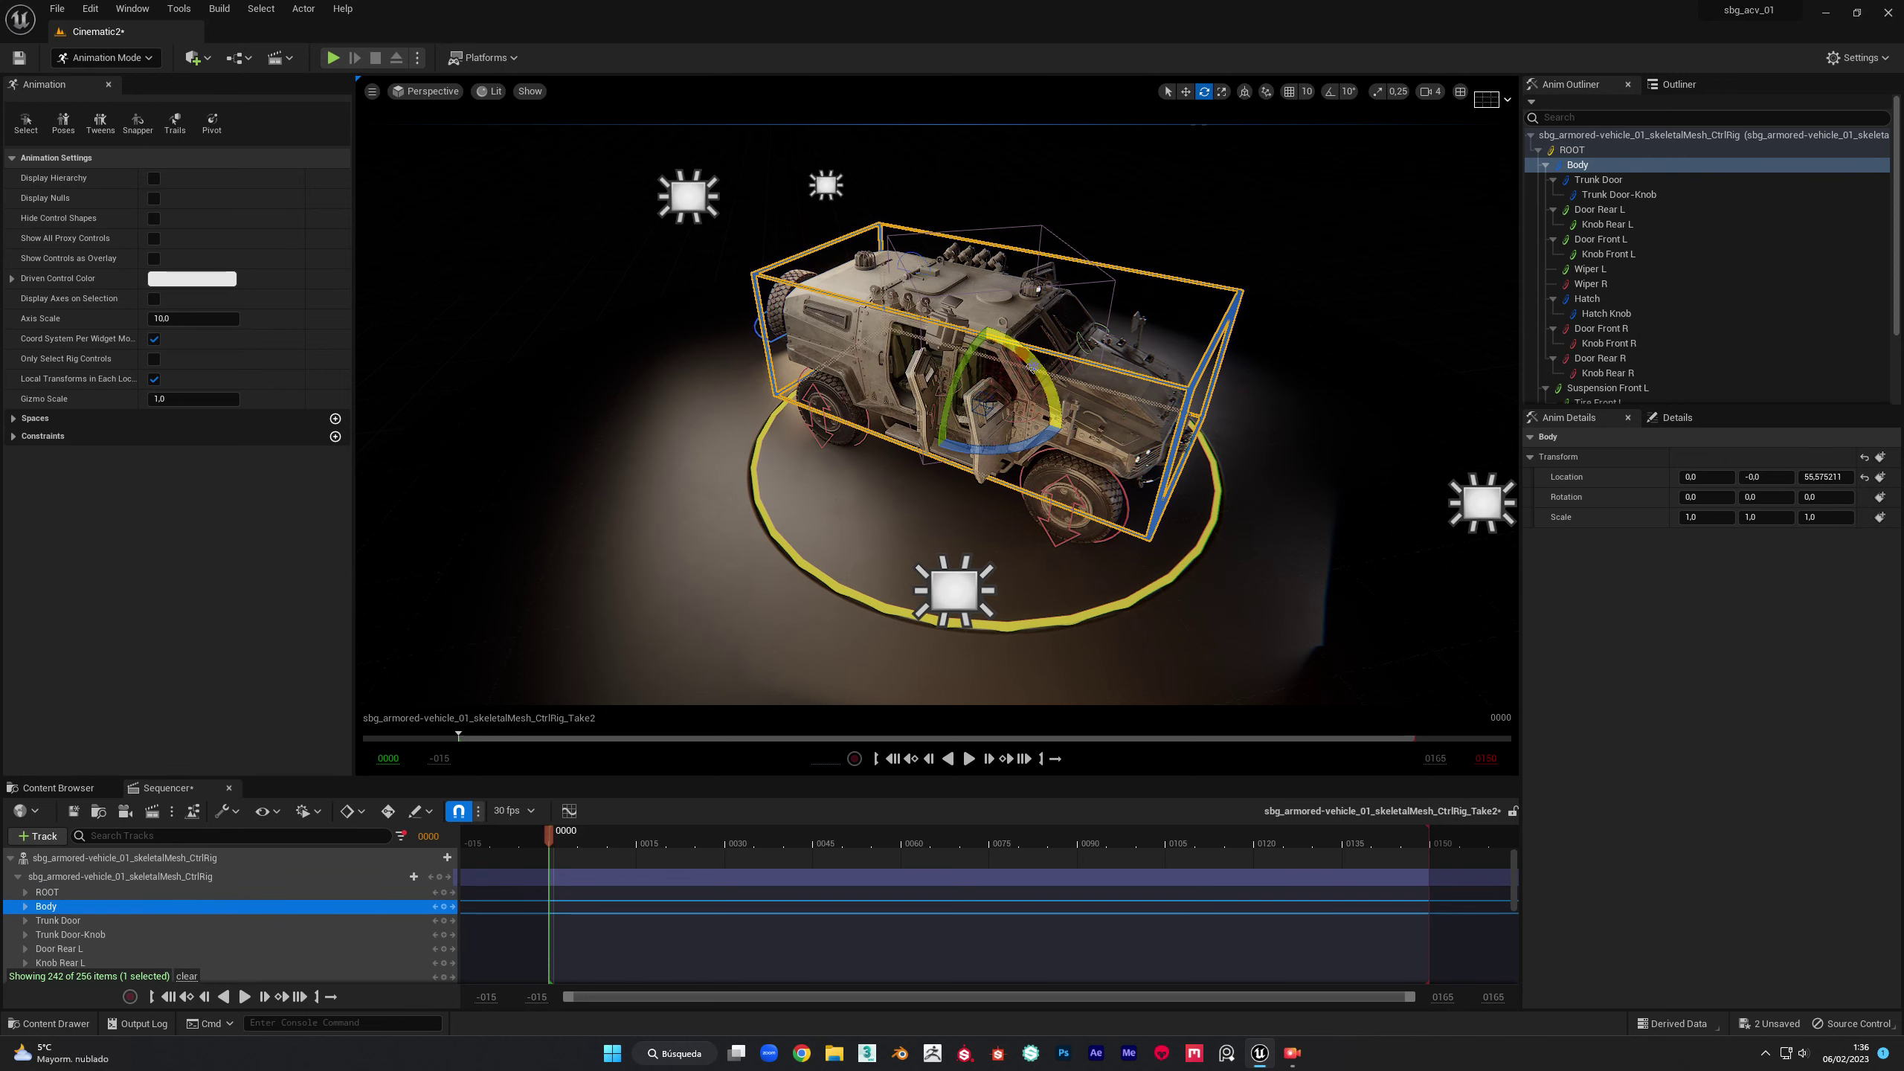
pyautogui.moveTo(1032, 366); pyautogui.dragTo(1032, 365)
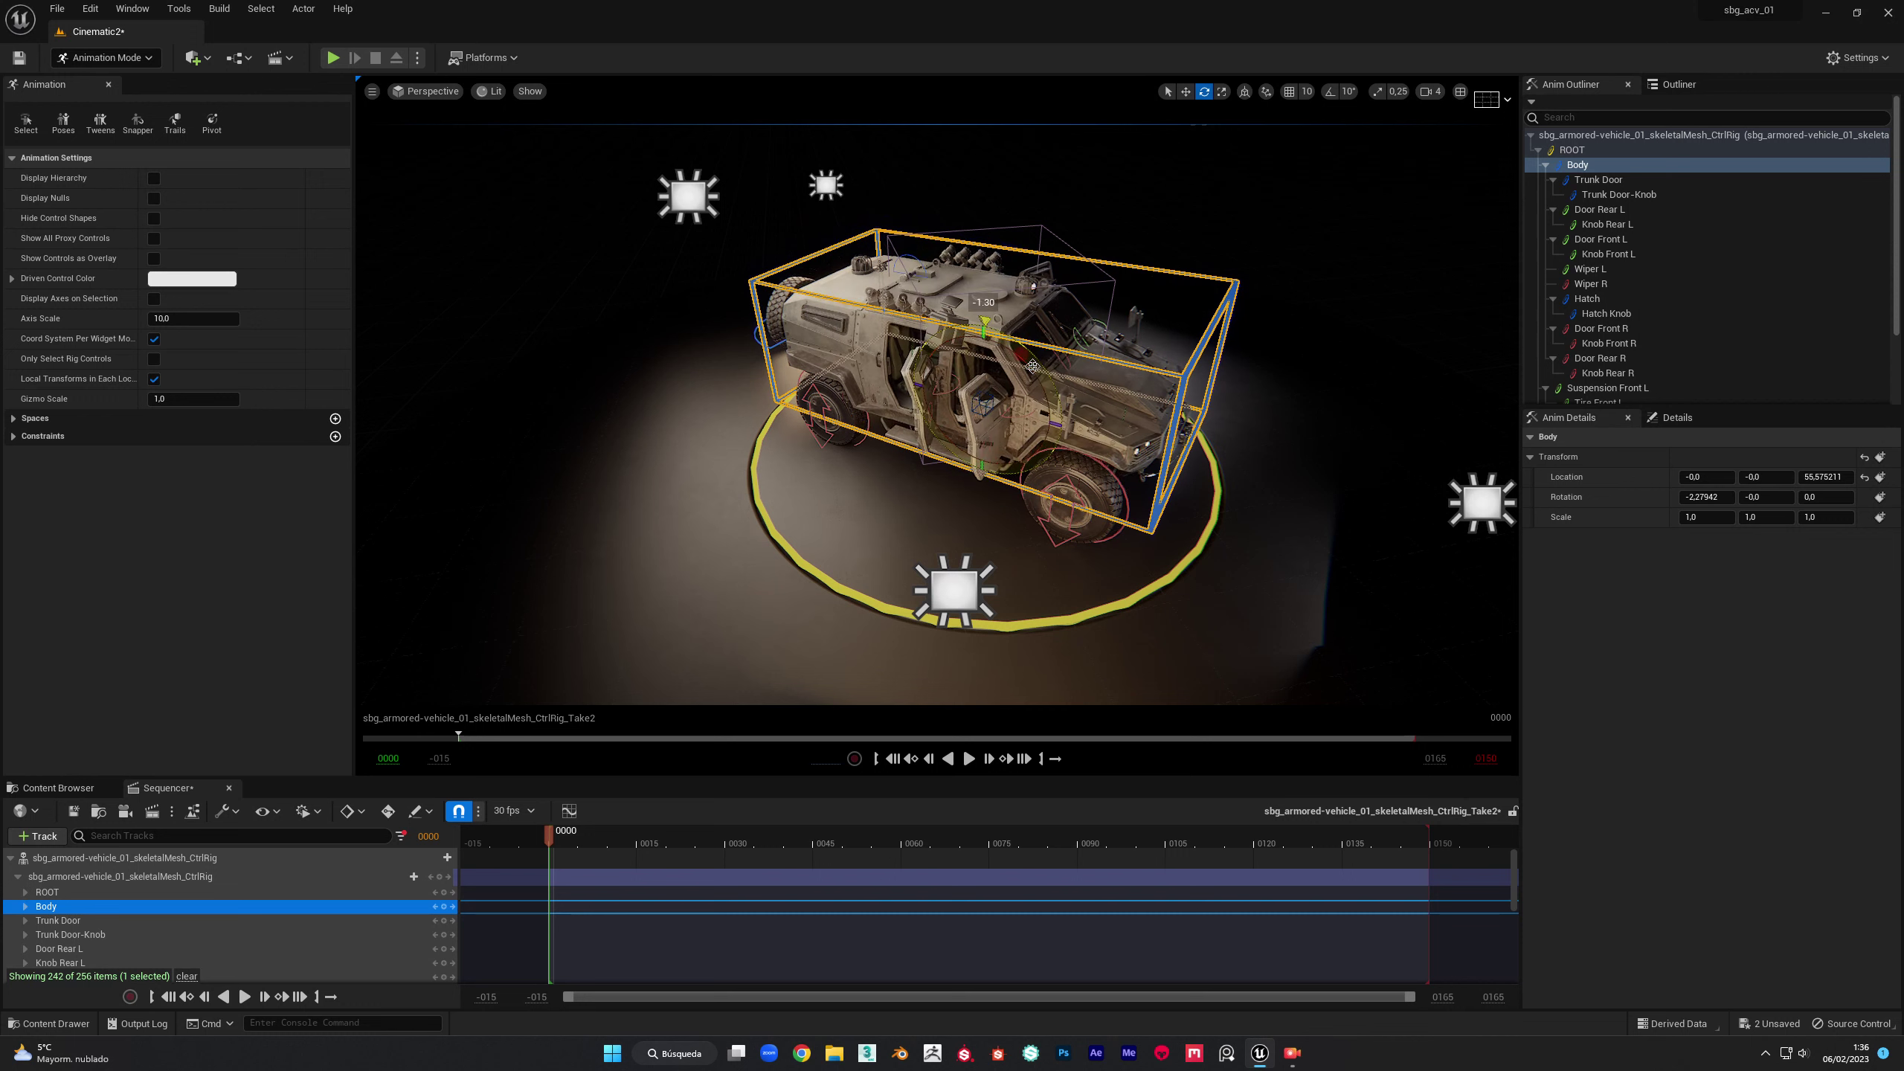
pyautogui.hotkey('ctrl', 'z')
pyautogui.moveTo(946, 384); pyautogui.dragTo(949, 385)
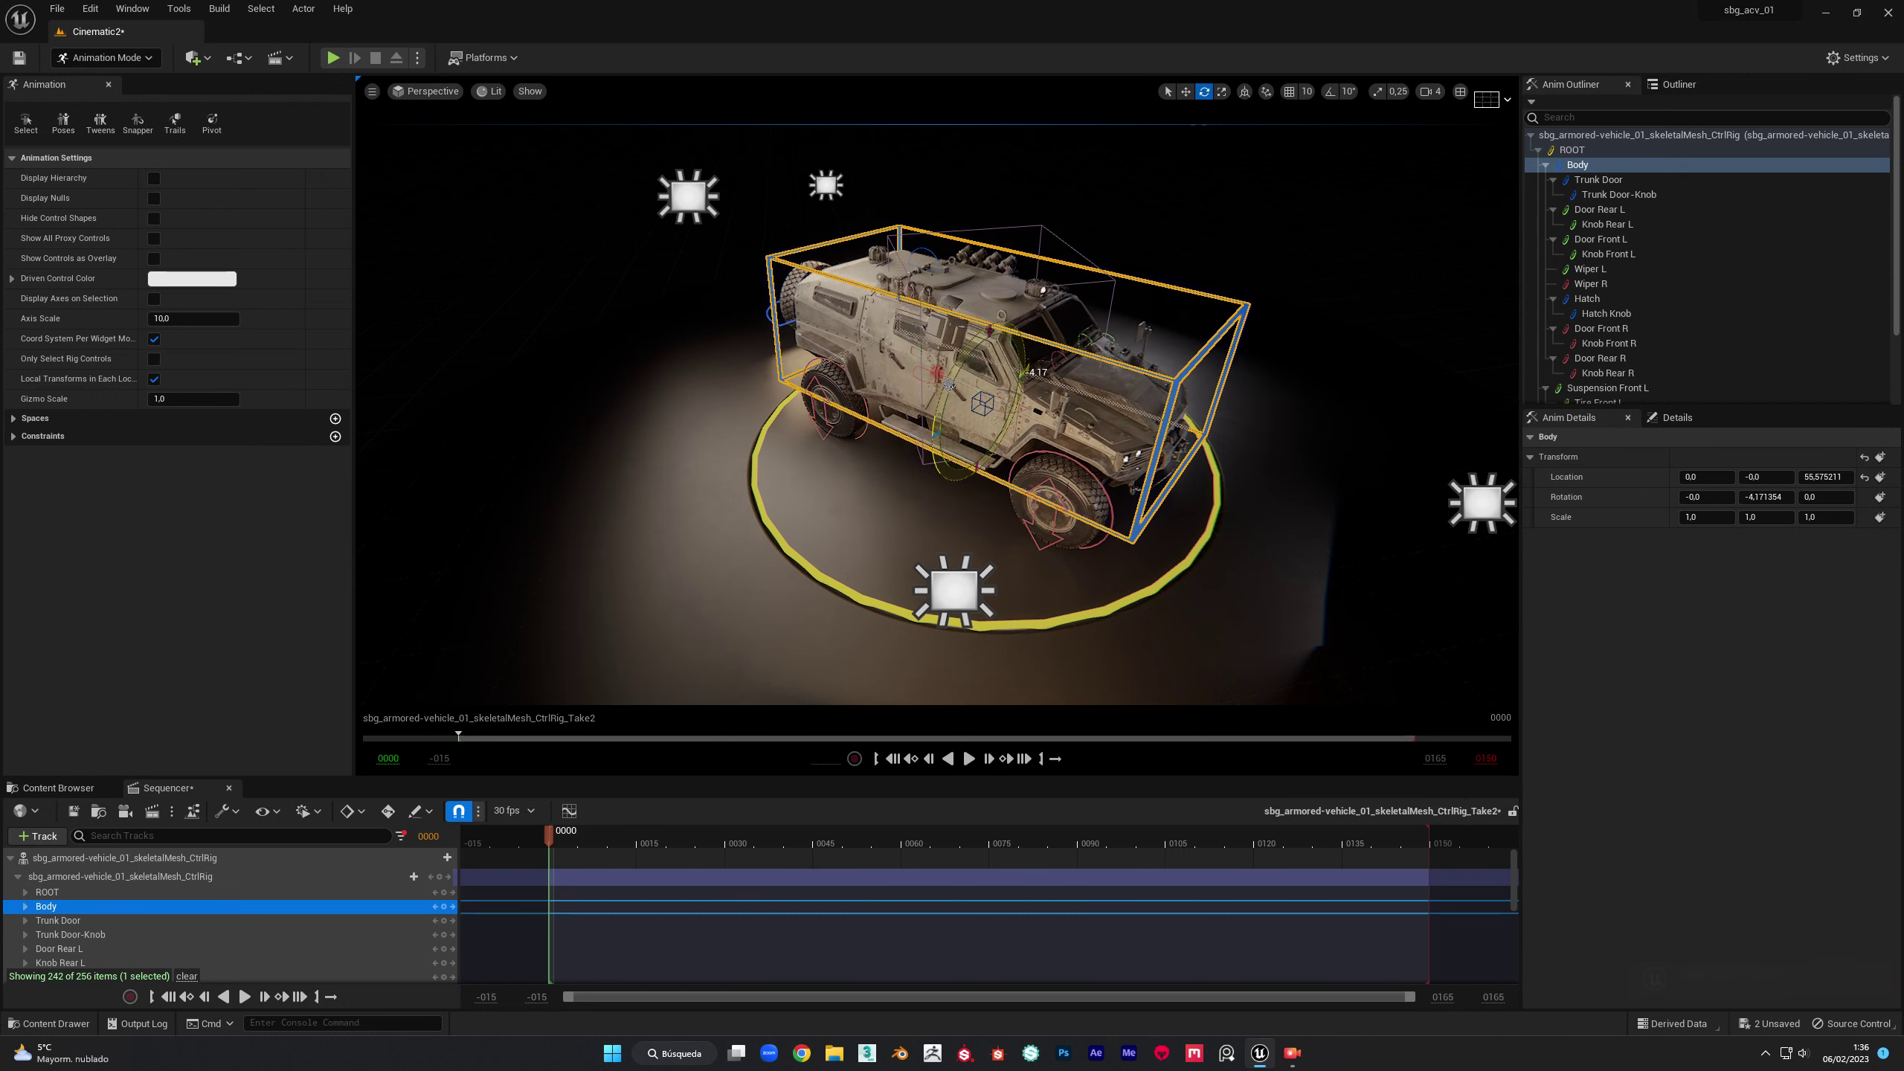
pyautogui.hotkey('ctrl', 'z')
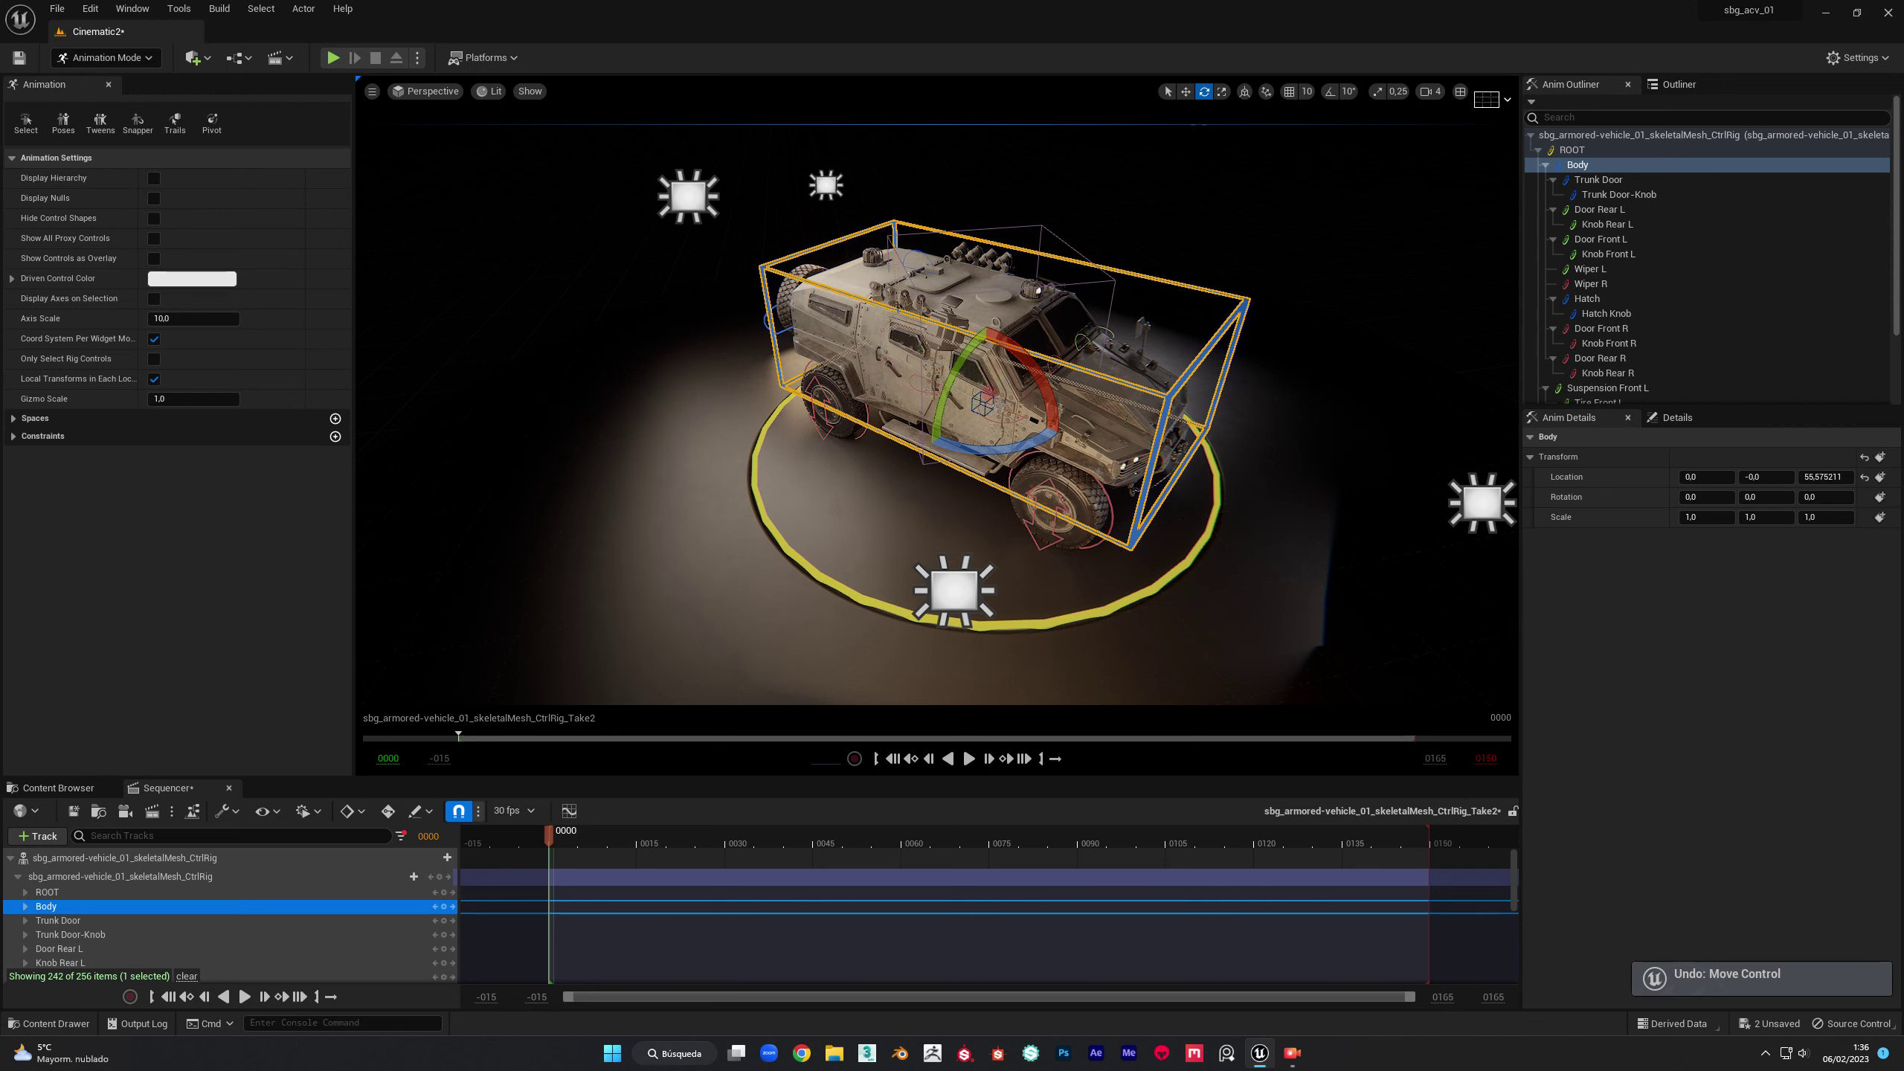